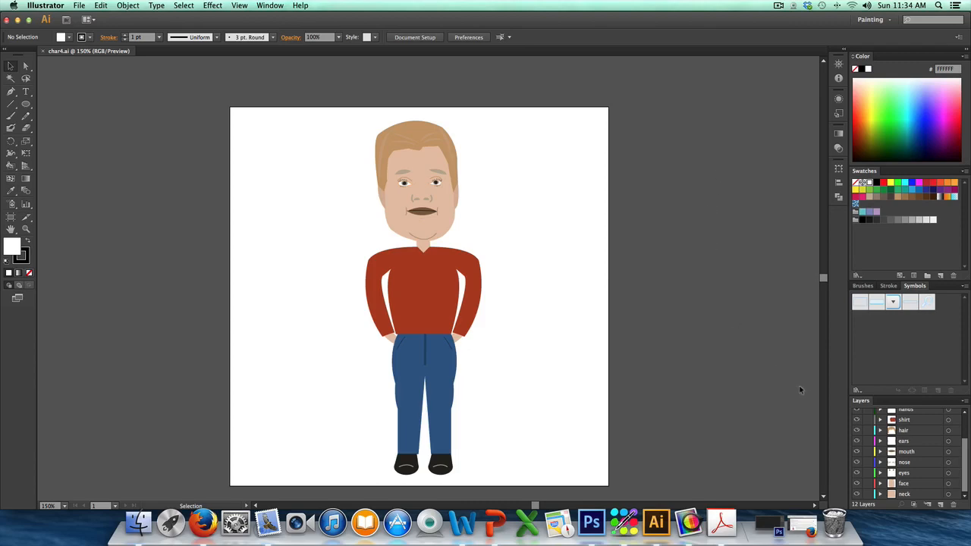
pyautogui.scroll(3, 907, 438)
pyautogui.scroll(-3, 907, 440)
pyautogui.scroll(3, 907, 440)
pyautogui.scroll(-3, 907, 440)
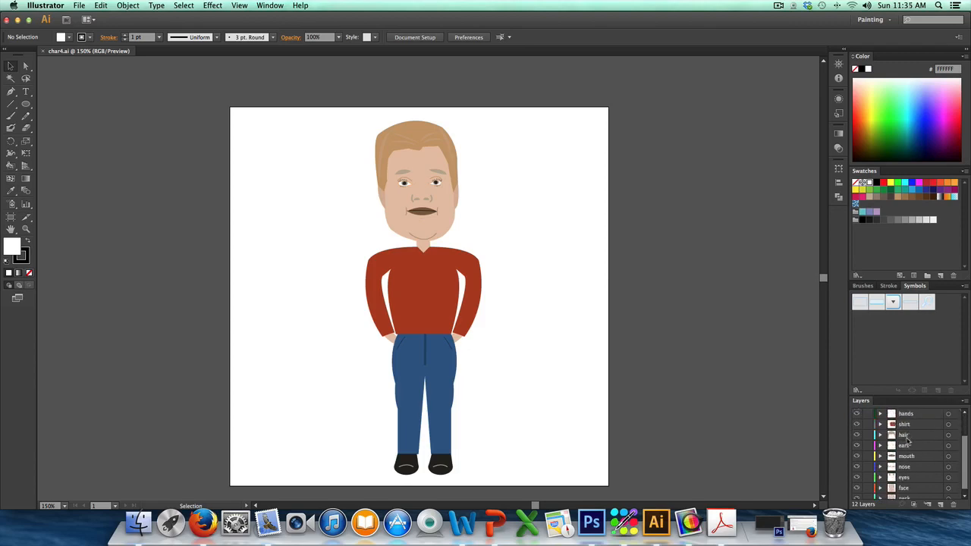
pyautogui.scroll(3, 908, 440)
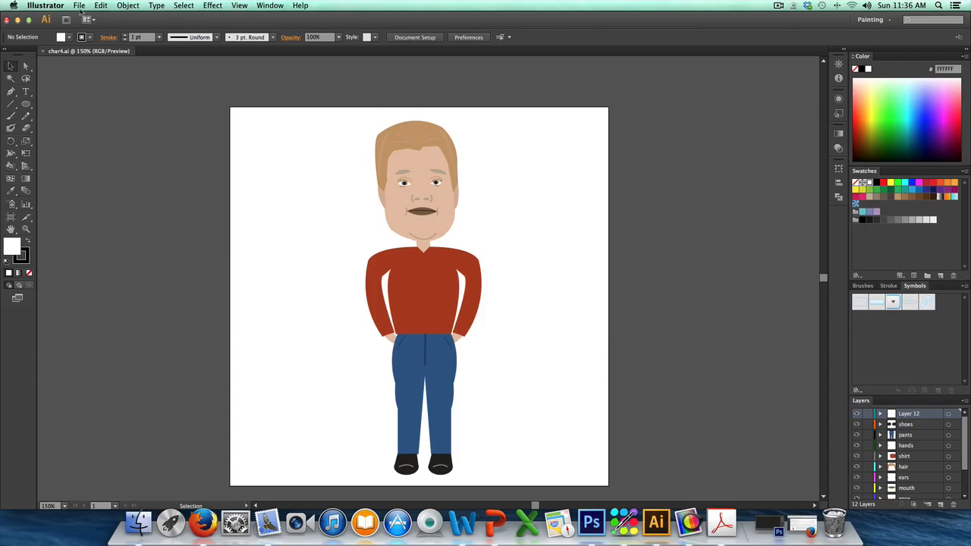
# Step: Export the character to the Desktop as a Photoshop (psd) file using all artboards, in RGB at 72 ppi with layers written
pyautogui.click(80, 7)
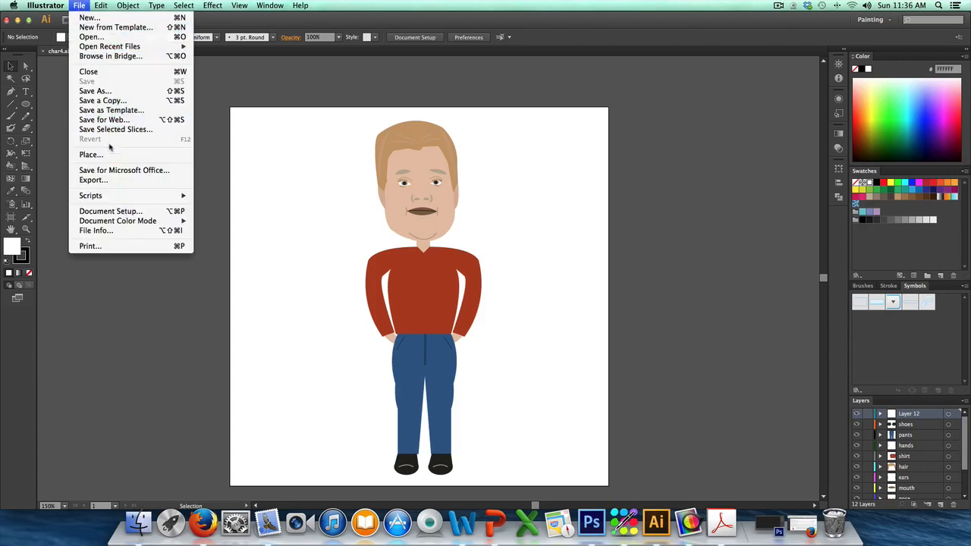
pyautogui.click(94, 180)
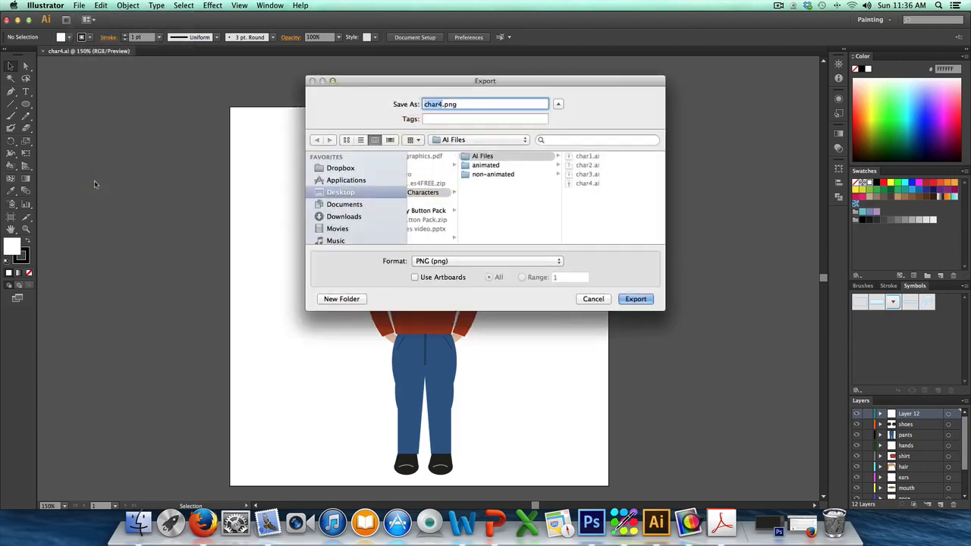
pyautogui.click(340, 192)
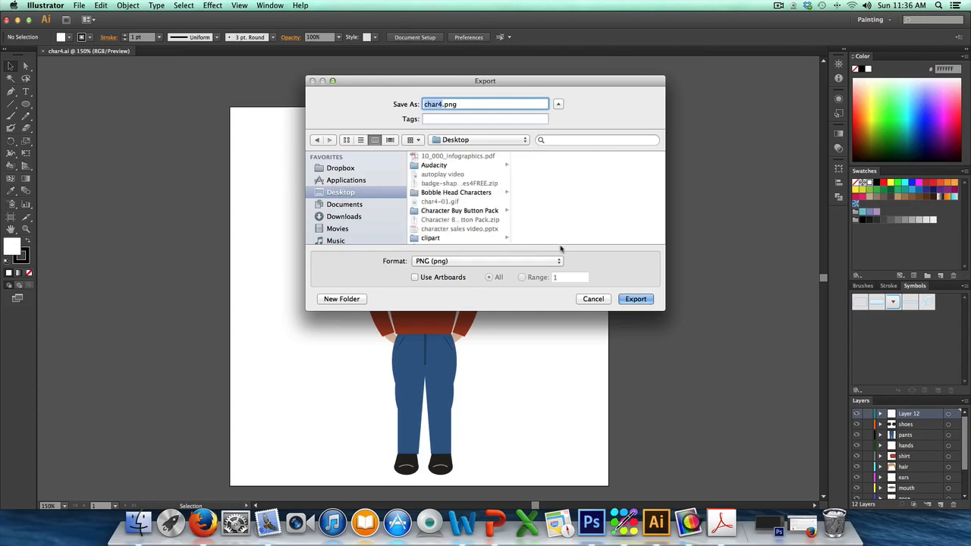
pyautogui.click(414, 277)
pyautogui.click(559, 264)
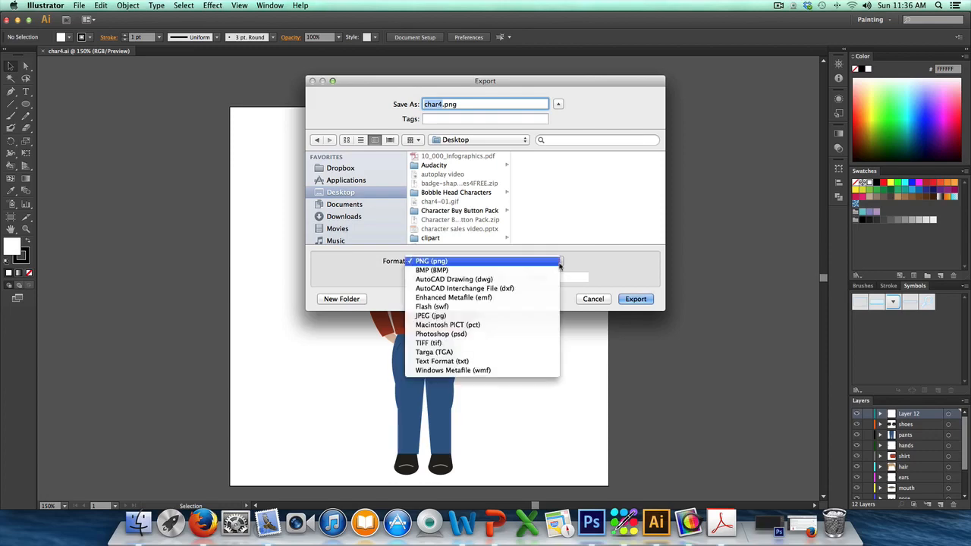
pyautogui.click(459, 338)
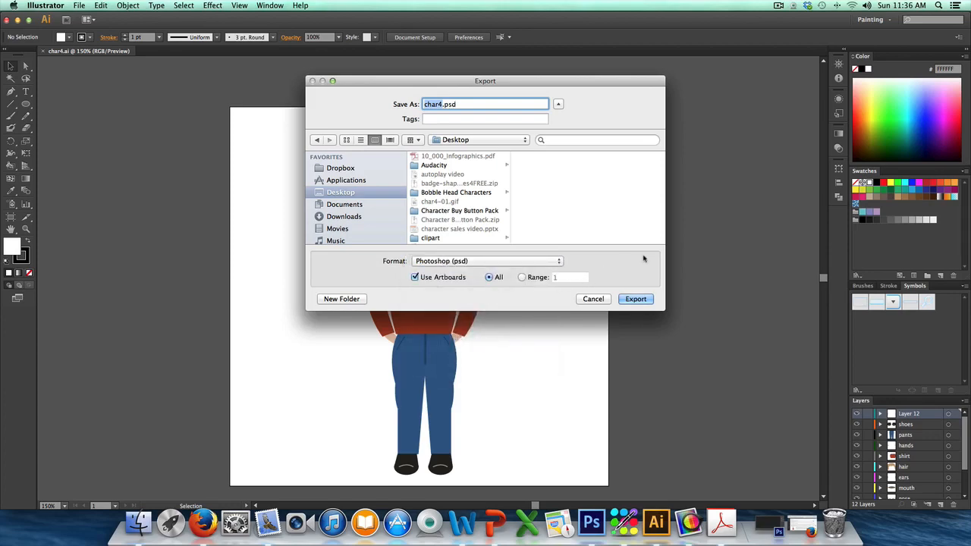
pyautogui.click(635, 299)
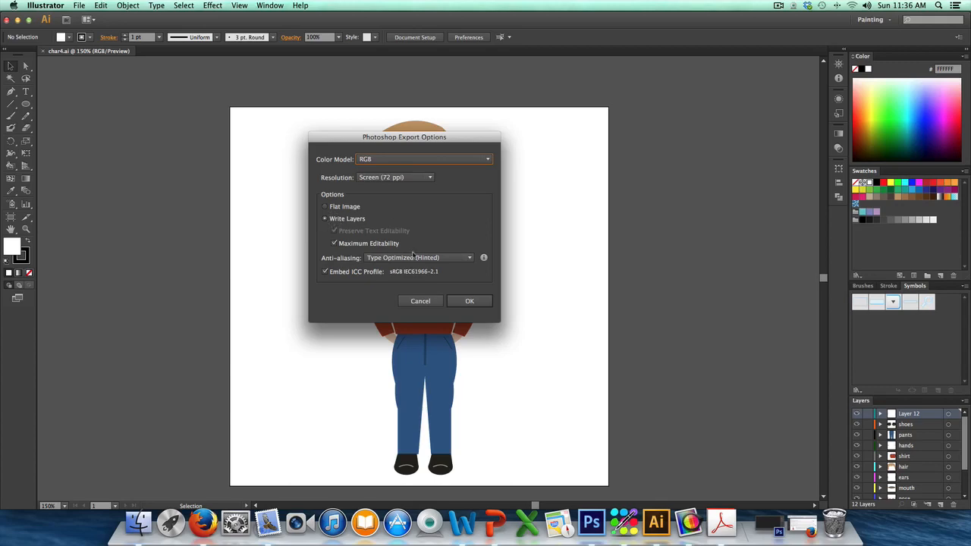
pyautogui.click(471, 301)
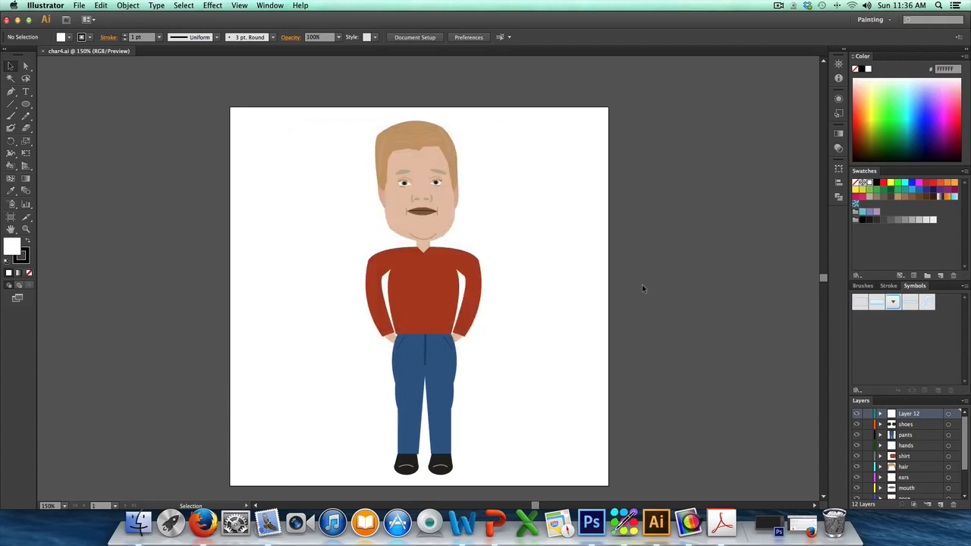
# Step: Switch to Photoshop by opening char4-01.psd from the desktop, and inspect the contents of the eyes group
pyautogui.click(17, 22)
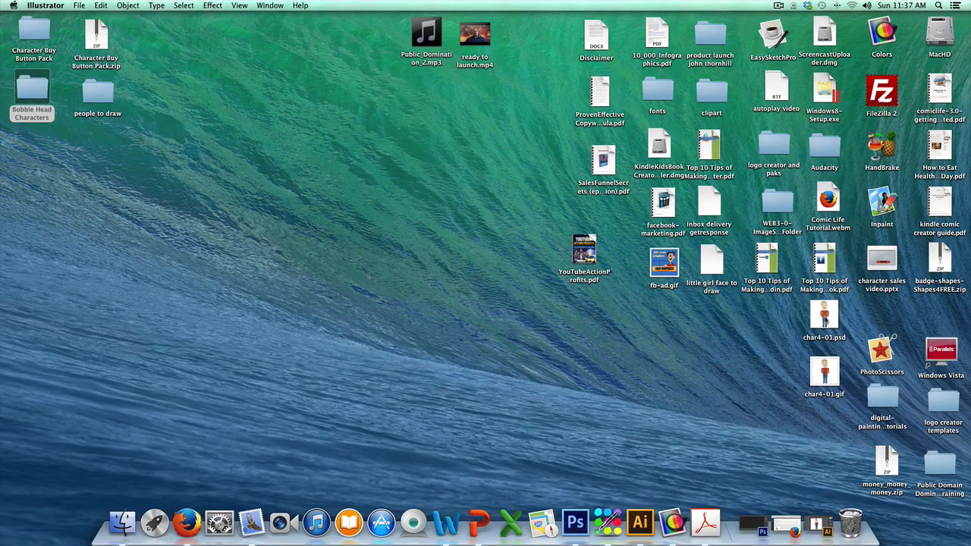
pyautogui.doubleClick(824, 315)
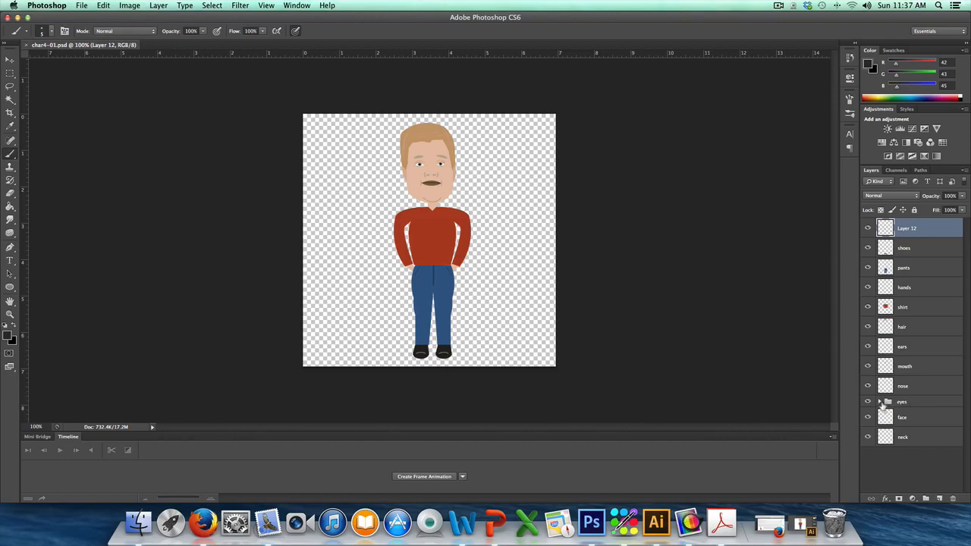
pyautogui.click(879, 402)
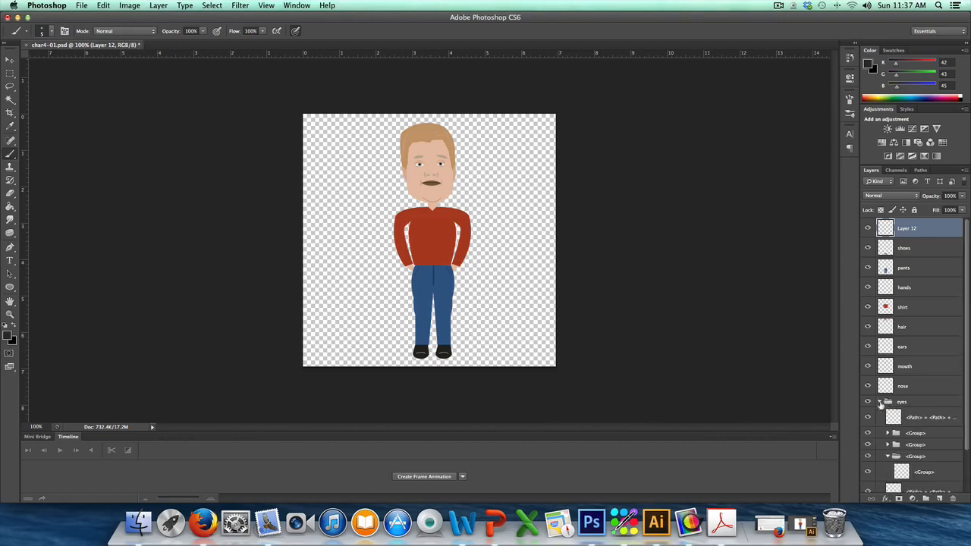
pyautogui.click(880, 402)
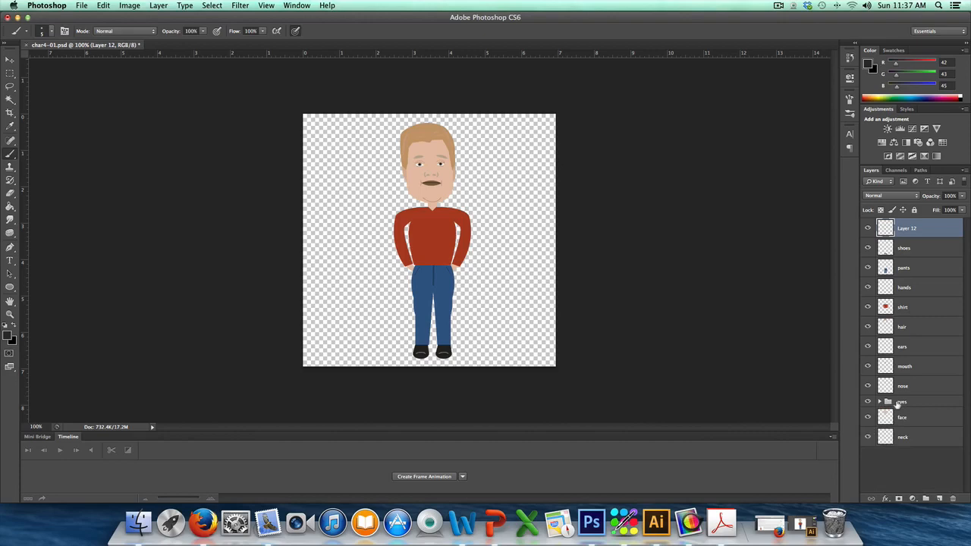
# Step: Merge the eyes group into a single layer and check it by toggling its visibility
pyautogui.rightClick(900, 403)
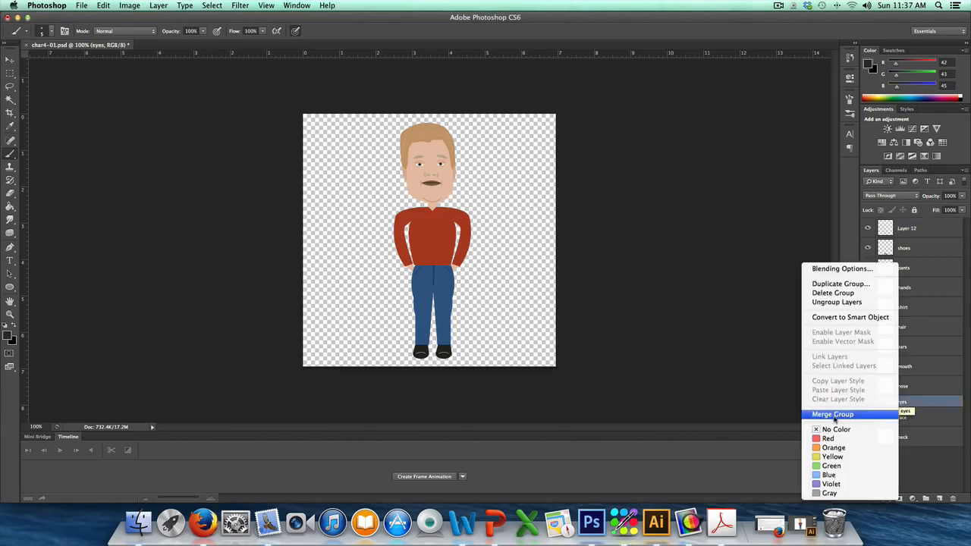
pyautogui.click(834, 415)
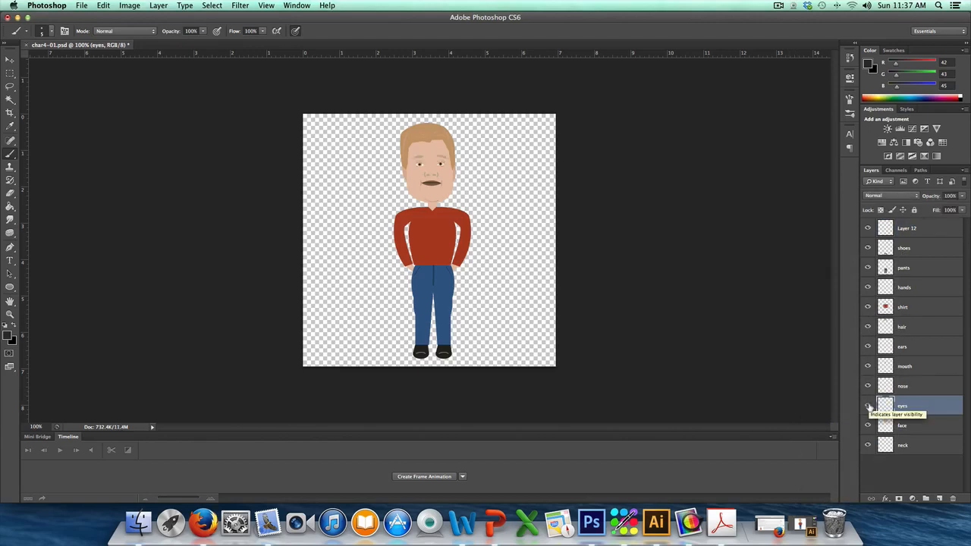
pyautogui.click(868, 406)
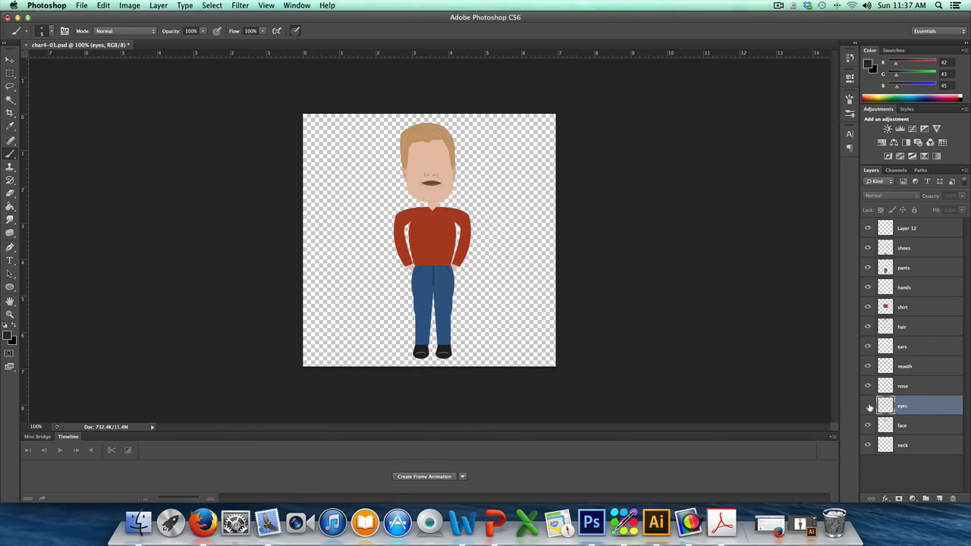
pyautogui.click(869, 405)
pyautogui.click(868, 406)
pyautogui.click(869, 406)
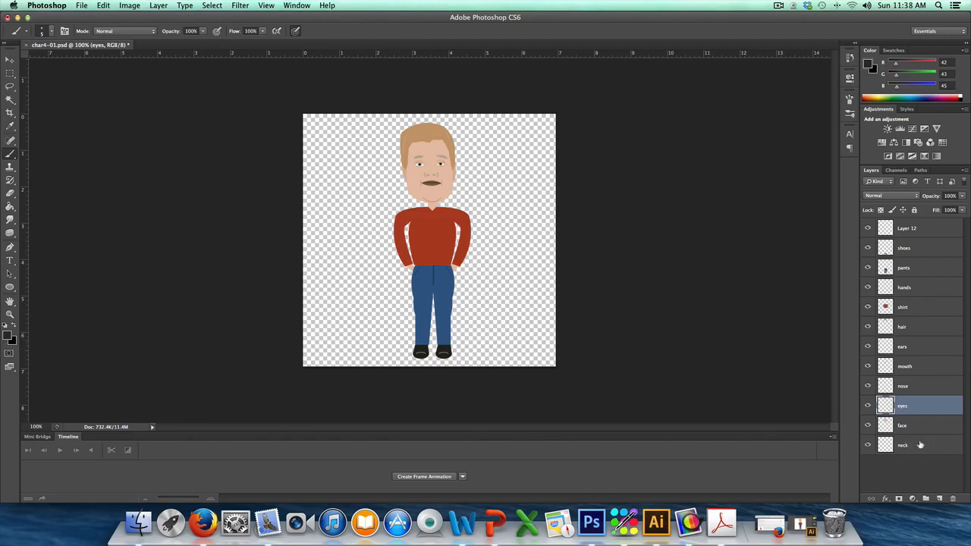
# Step: Merge the face, eyes, nose, mouth, ears and hair layers into one layer
pyautogui.click(907, 430)
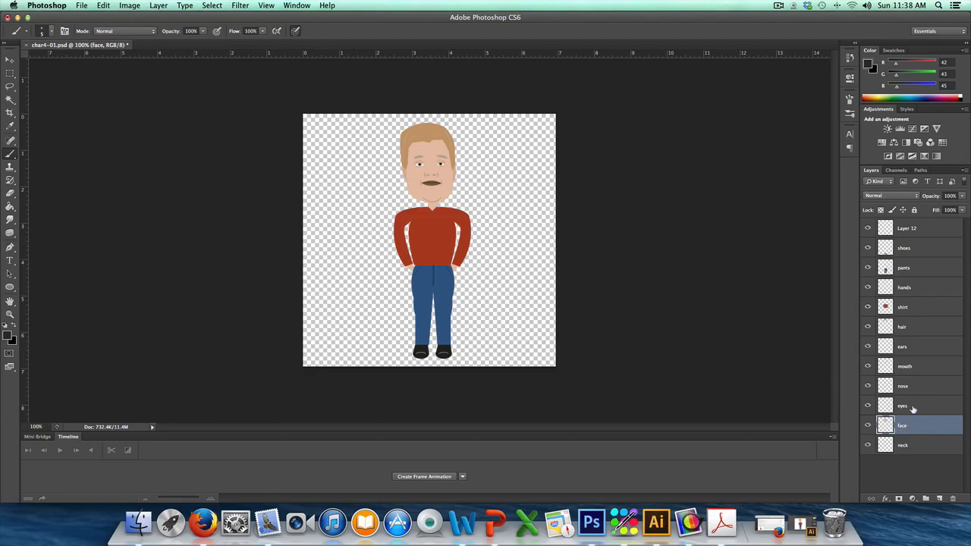
pyautogui.keyDown('shift'); pyautogui.click(912, 408); pyautogui.keyUp('shift')
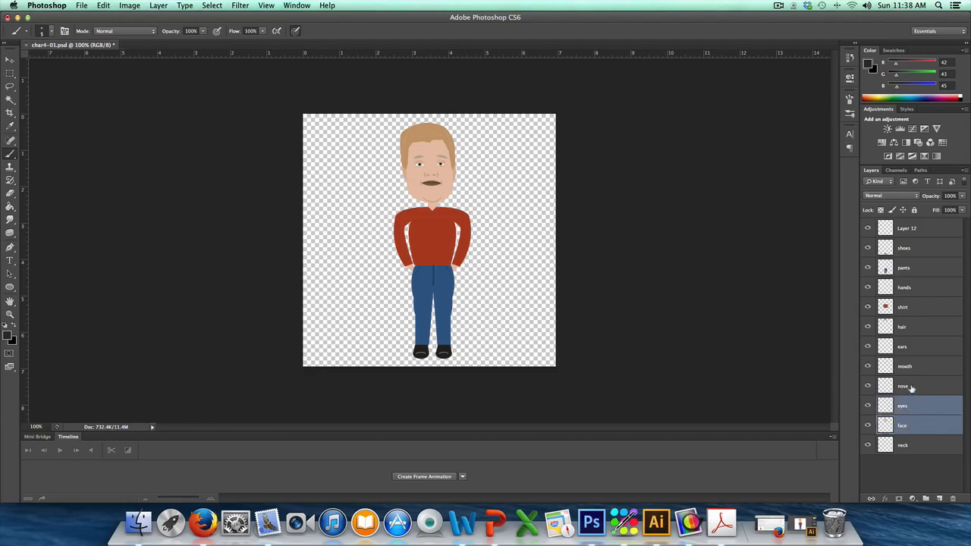
pyautogui.keyDown('shift'); pyautogui.click(915, 388); pyautogui.keyUp('shift')
pyautogui.keyDown('shift'); pyautogui.click(907, 366); pyautogui.keyUp('shift')
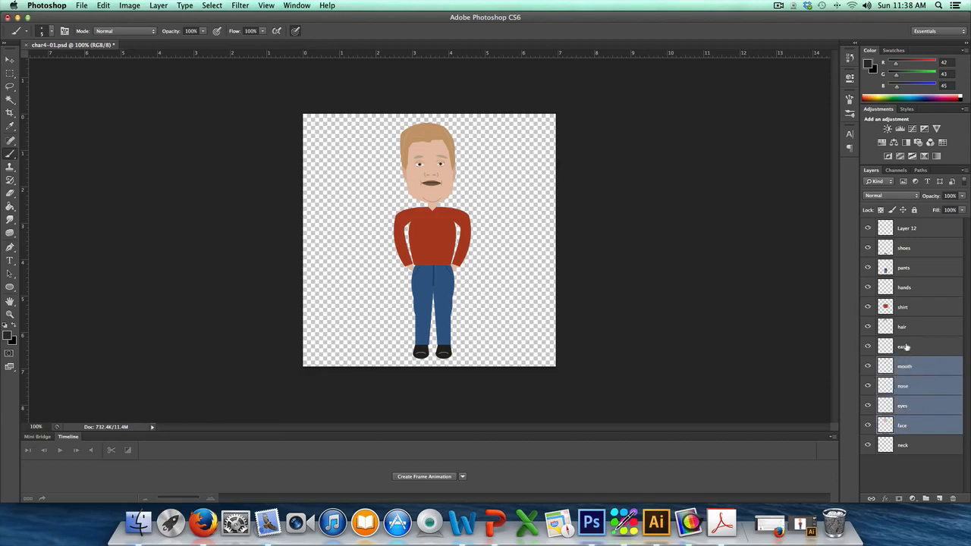
pyautogui.keyDown('shift'); pyautogui.click(907, 347); pyautogui.keyUp('shift')
pyautogui.keyDown('shift'); pyautogui.click(911, 327); pyautogui.keyUp('shift')
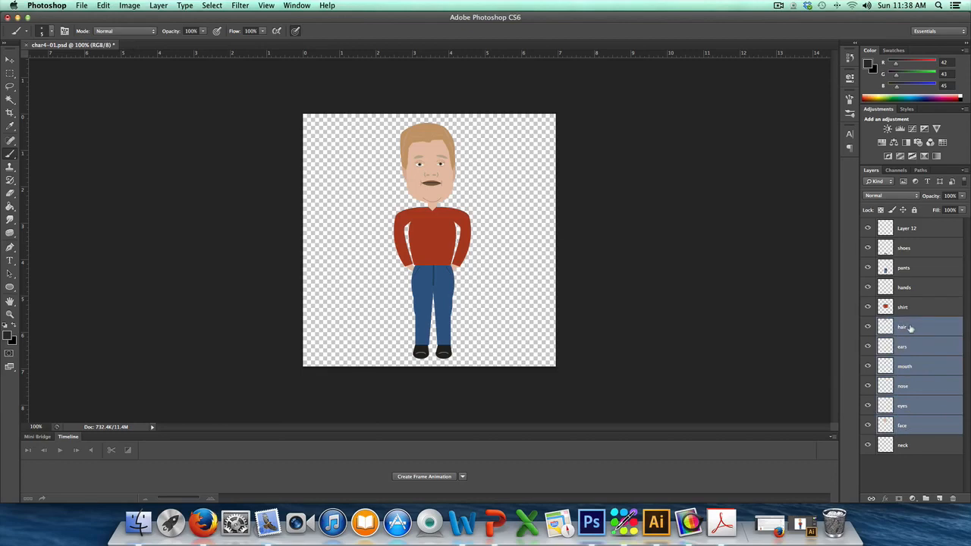
pyautogui.rightClick(911, 327)
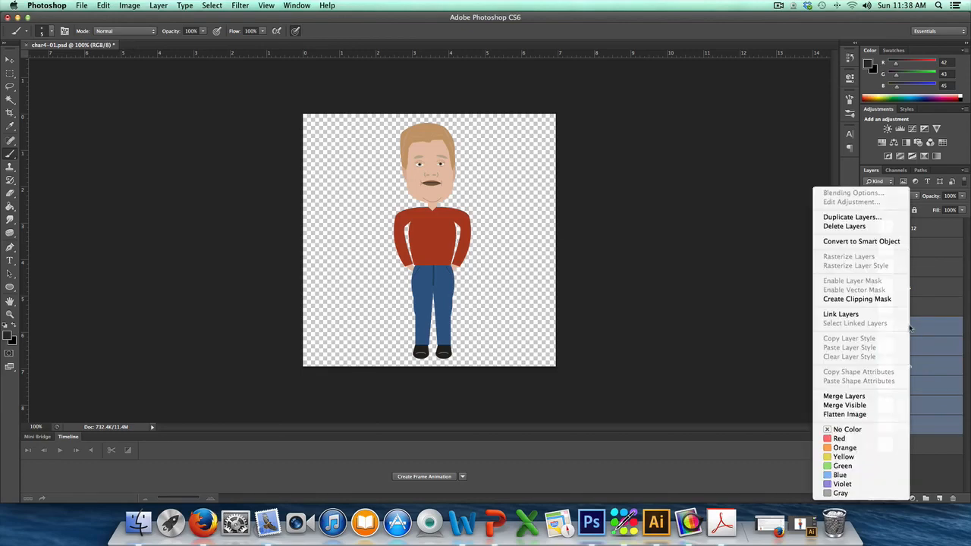
pyautogui.click(854, 397)
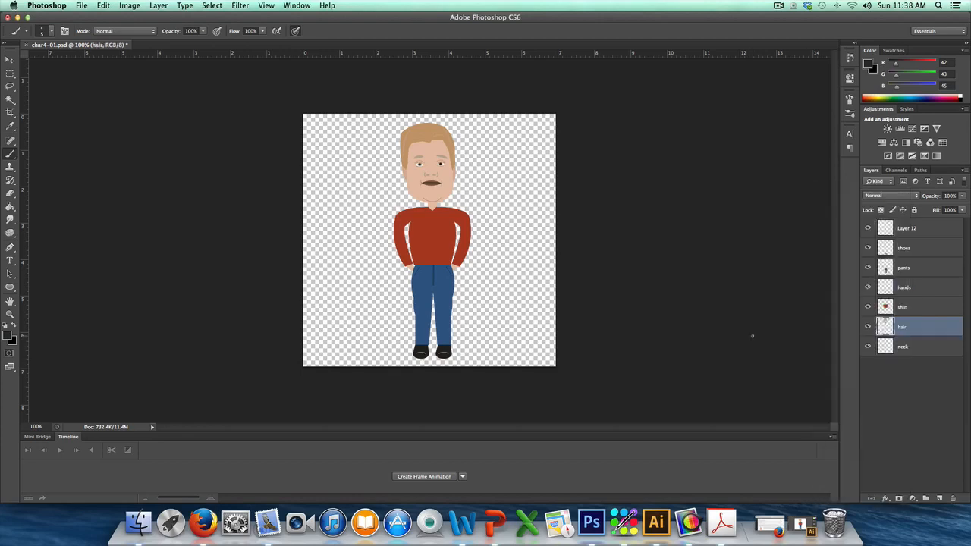
# Step: Rename the merged hair layer as head and check it by toggling its visibility
pyautogui.doubleClick(903, 328)
pyautogui.write('head')
pyautogui.press('Return')
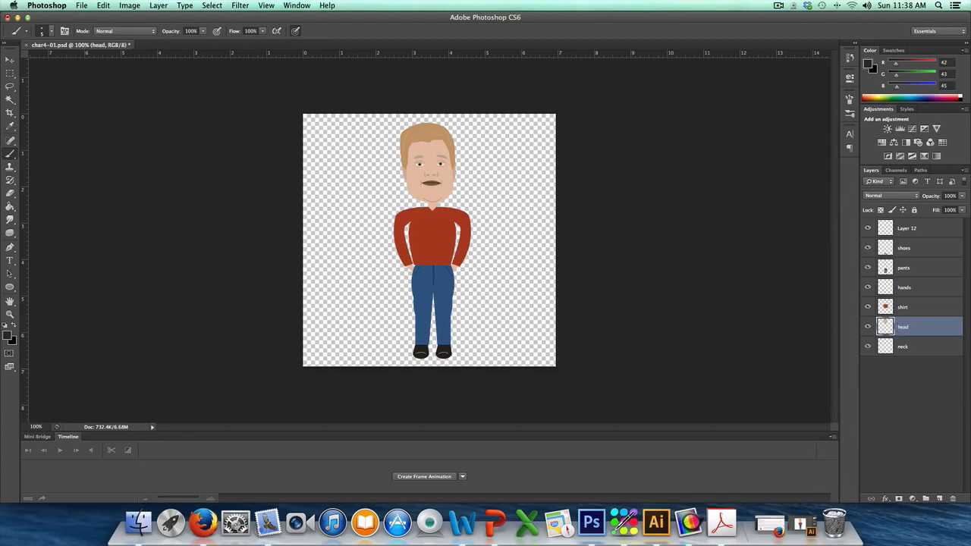
pyautogui.click(868, 328)
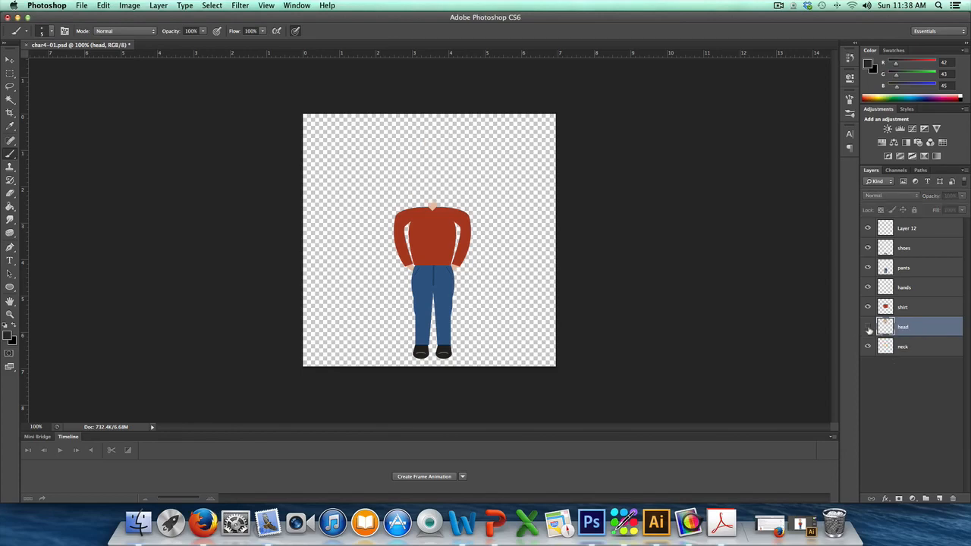
pyautogui.click(869, 328)
pyautogui.click(869, 328)
pyautogui.click(869, 327)
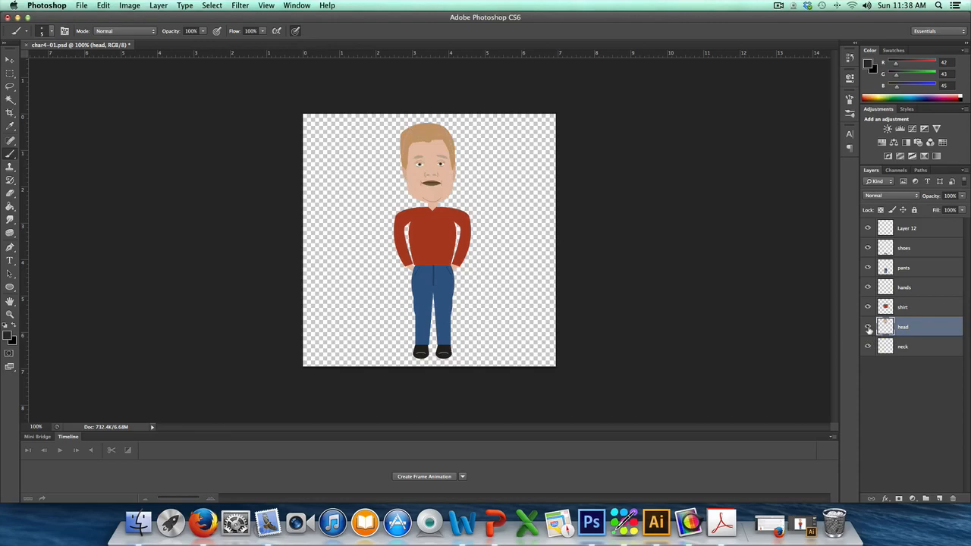
pyautogui.click(869, 327)
pyautogui.click(868, 327)
# Step: Duplicate the head layer, and duplicate that copy as well, within the same document
pyautogui.rightClick(911, 329)
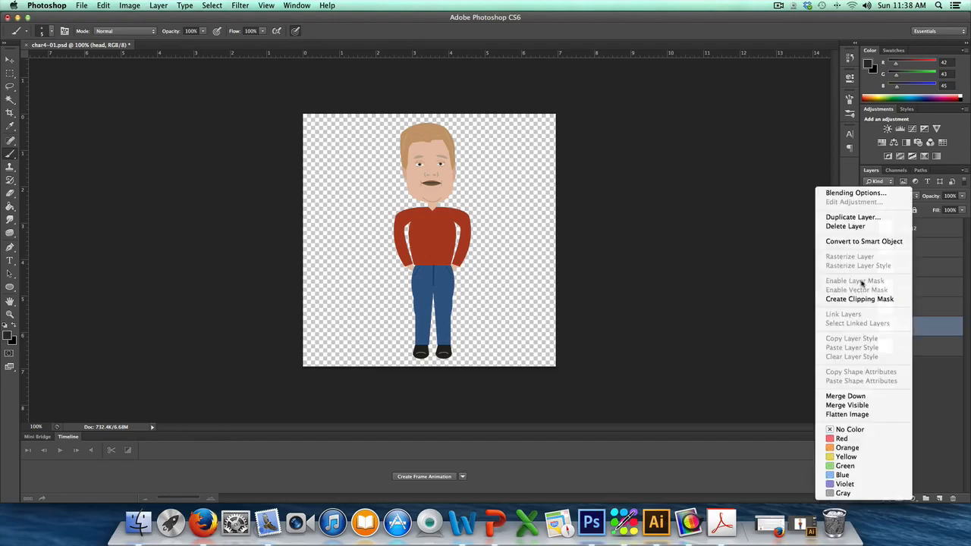
pyautogui.click(853, 217)
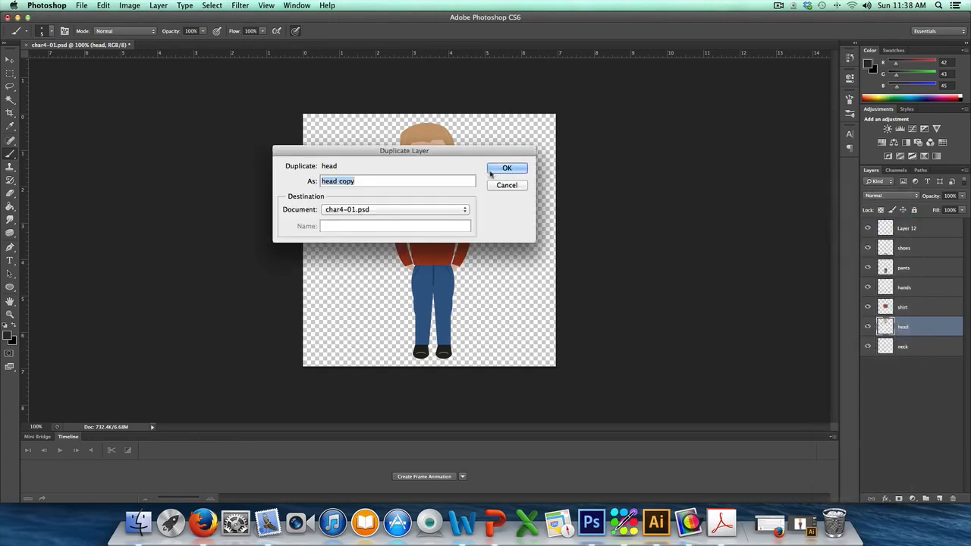
pyautogui.click(494, 170)
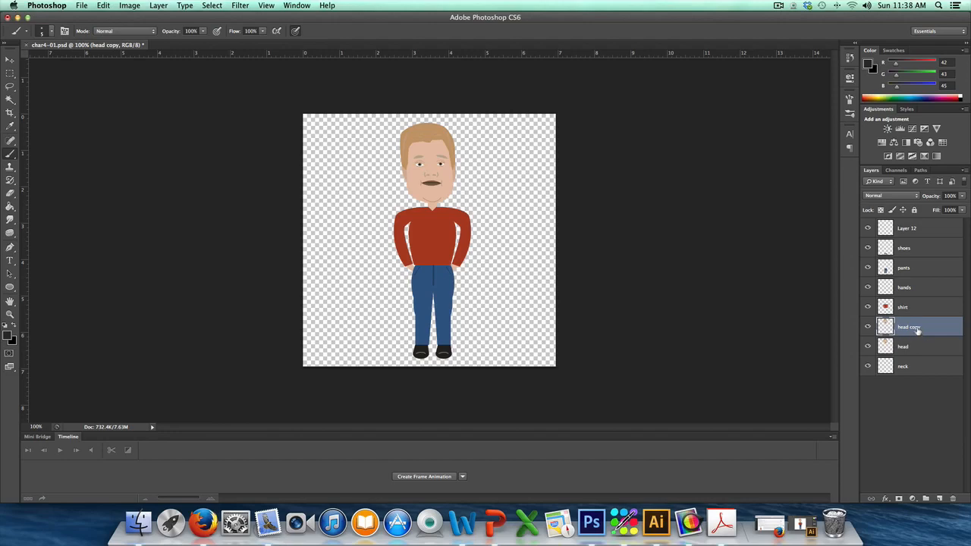
pyautogui.rightClick(918, 329)
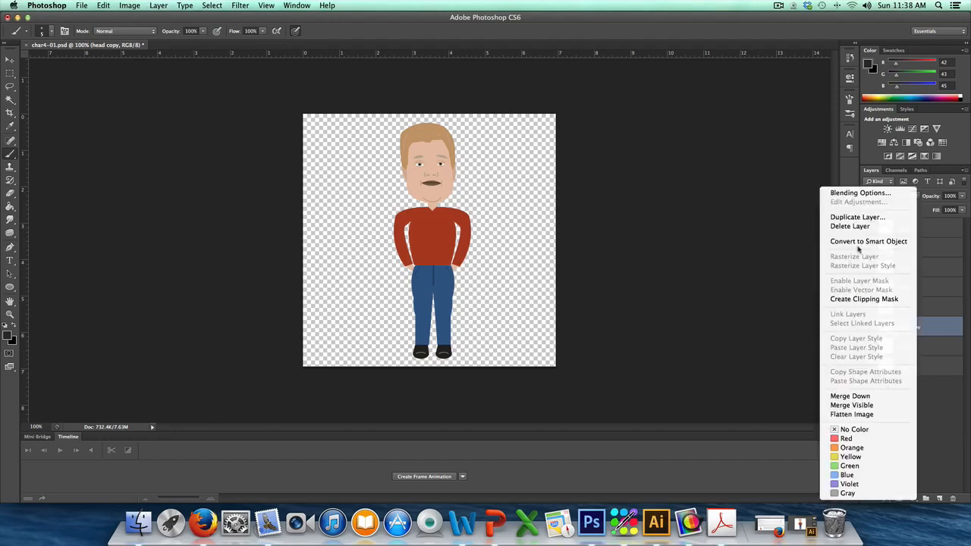
pyautogui.click(852, 217)
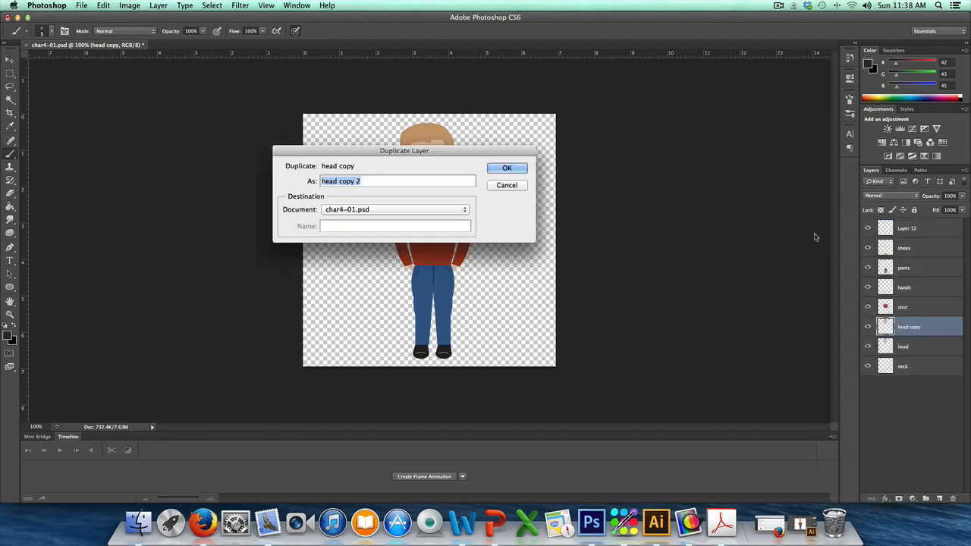
pyautogui.click(497, 168)
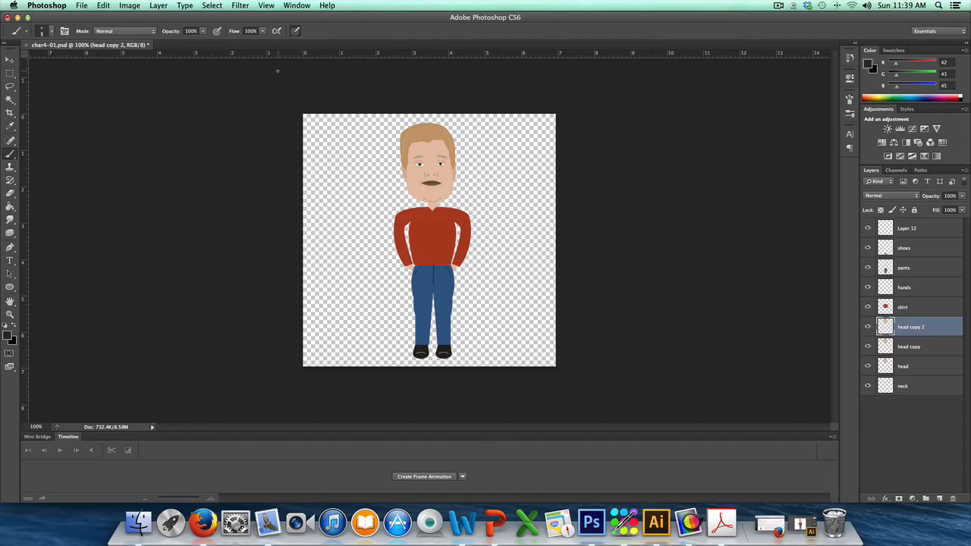
# Step: Create a frame animation in the timeline for the character
pyautogui.click(296, 6)
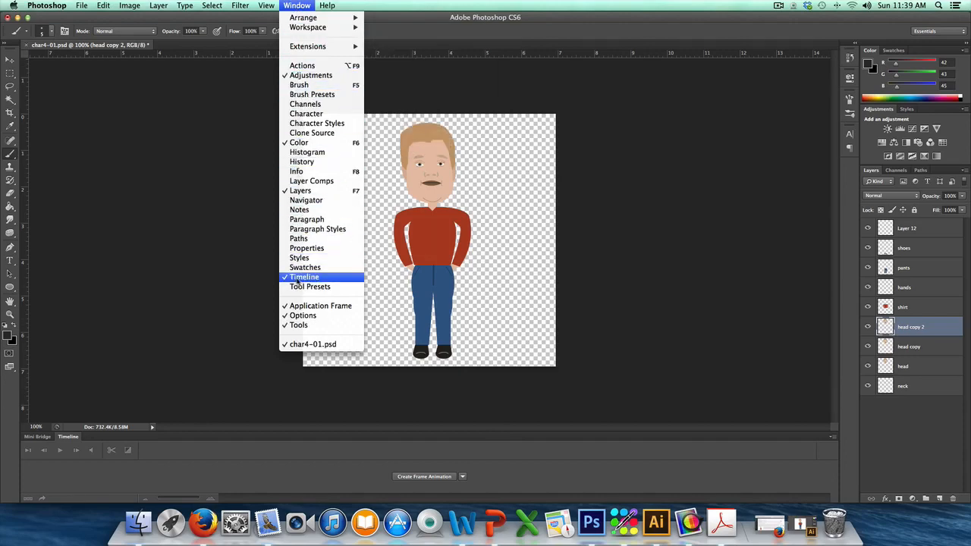
pyautogui.click(636, 251)
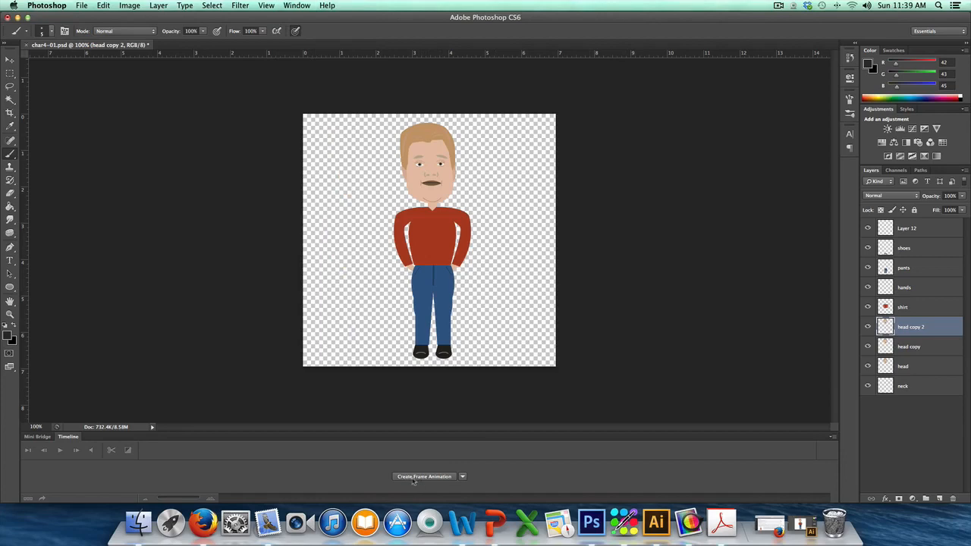
pyautogui.click(411, 477)
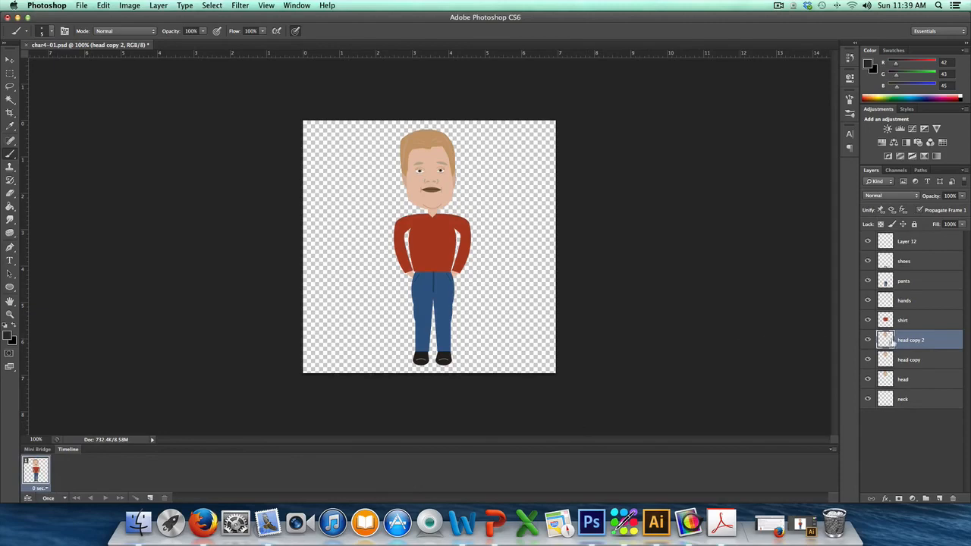
# Step: Rotate the head copy layer about 6.2 degrees clockwise with Free Transform
pyautogui.click(916, 361)
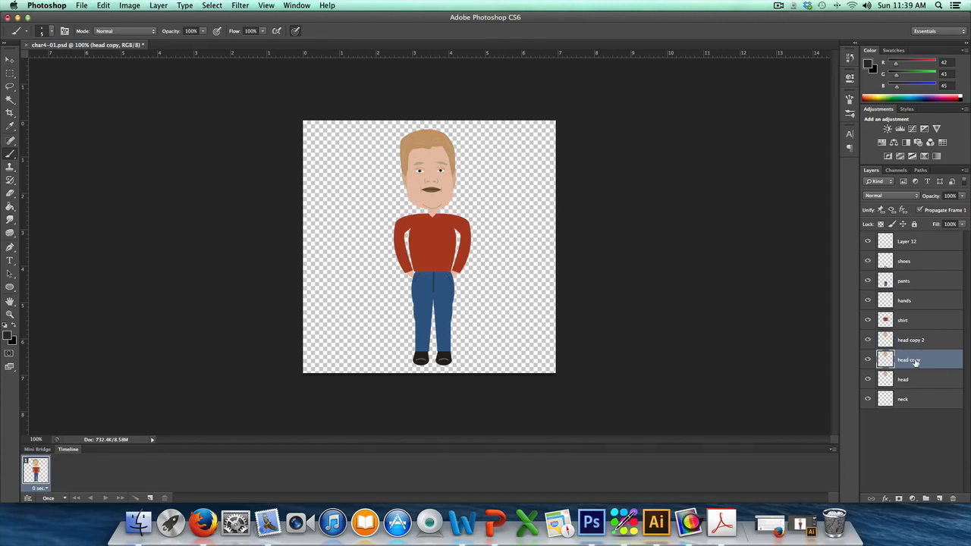
pyautogui.hotkey('ctrl', 't')
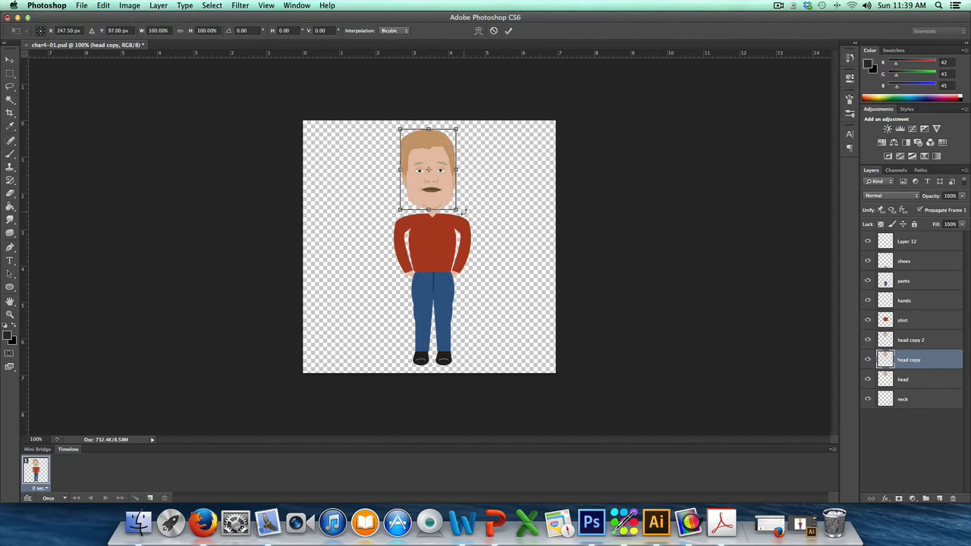
pyautogui.moveTo(461, 212); pyautogui.dragTo(463, 212)
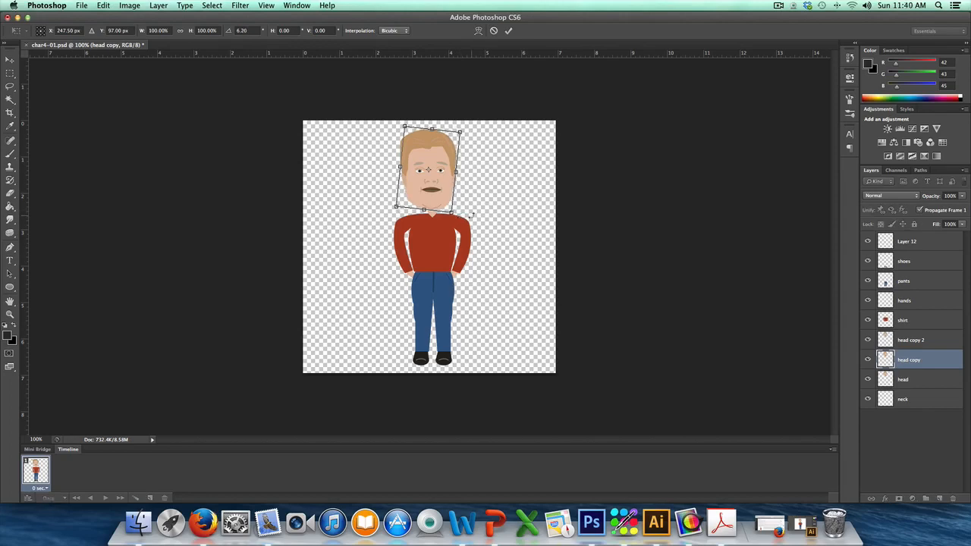
pyautogui.press('Return')
pyautogui.press('b')
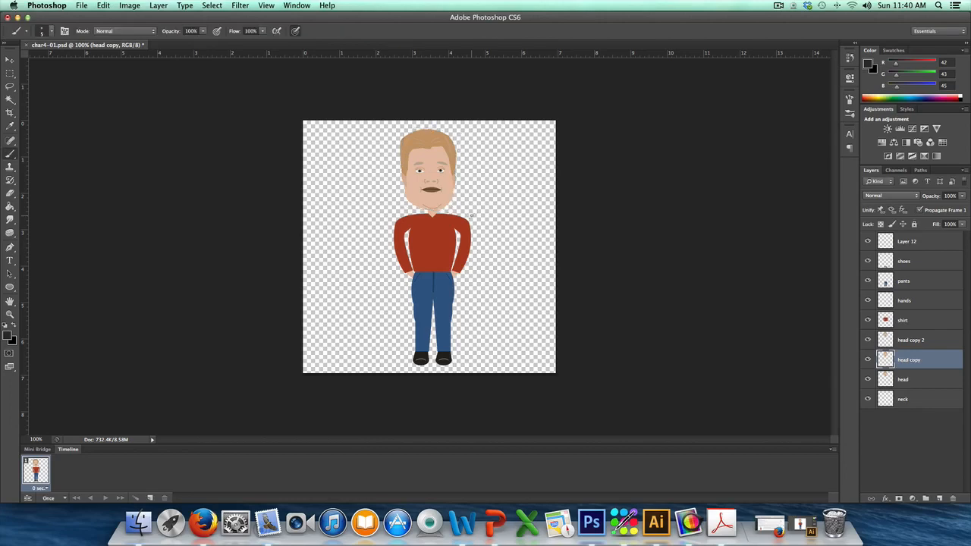
# Step: Rotate the head copy 2 layer about 5.3 degrees counterclockwise with Free Transform
pyautogui.click(915, 341)
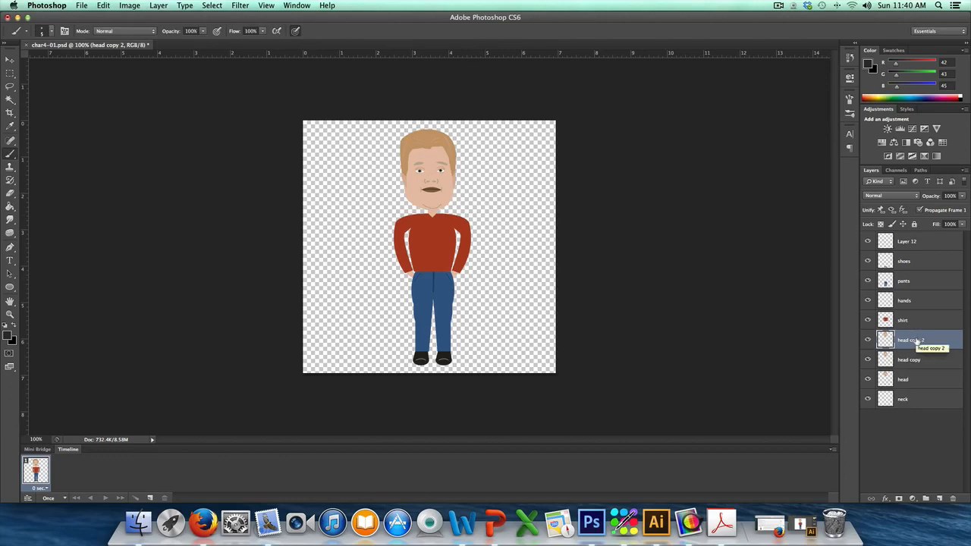
pyautogui.hotkey('ctrl', 't')
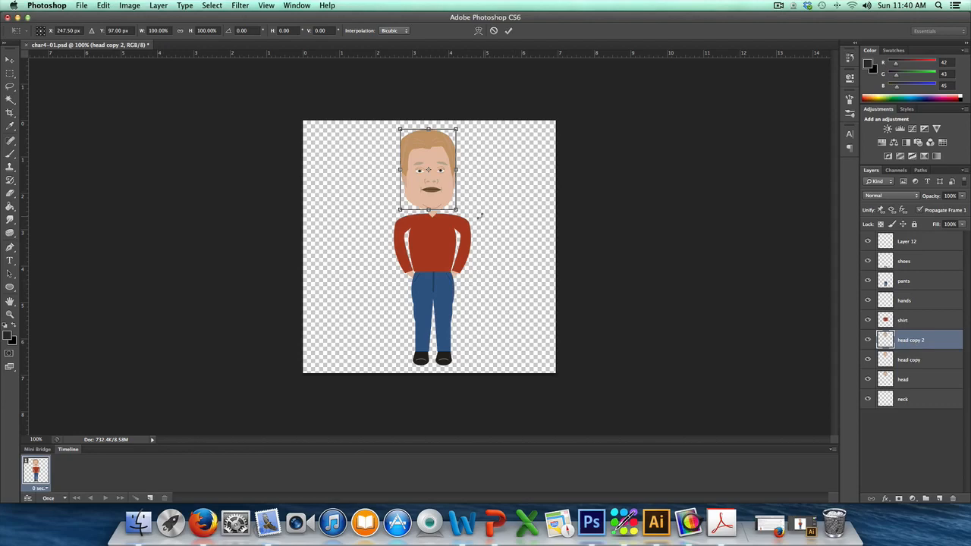
pyautogui.moveTo(466, 214); pyautogui.dragTo(469, 211)
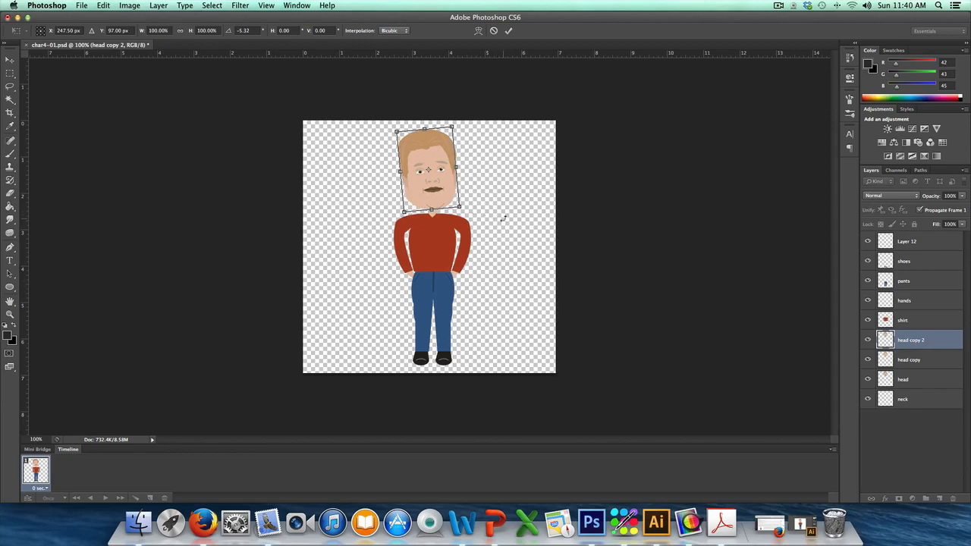
pyautogui.press('Return')
pyautogui.press('b')
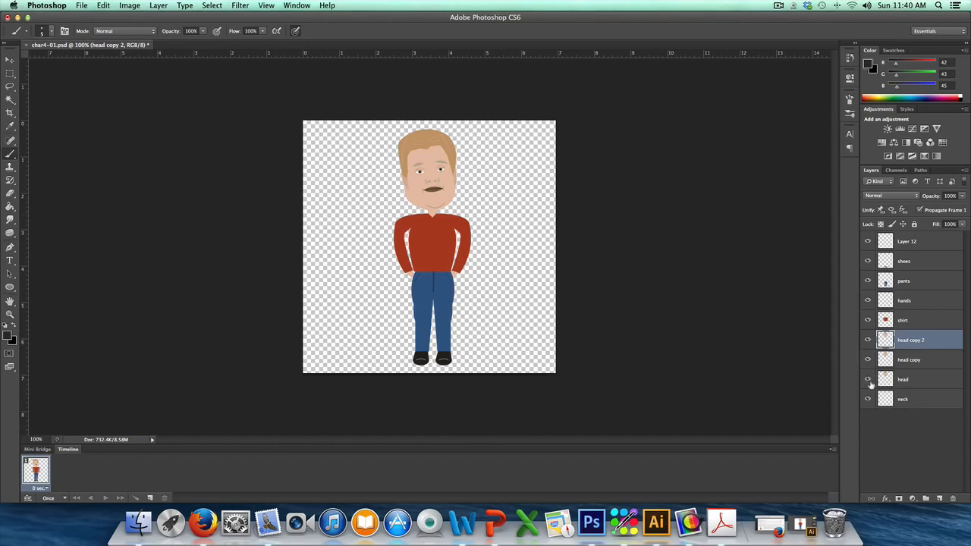
# Step: Hide the head and head copy 2 layers, leaving only head copy as the head in the first frame
pyautogui.click(913, 384)
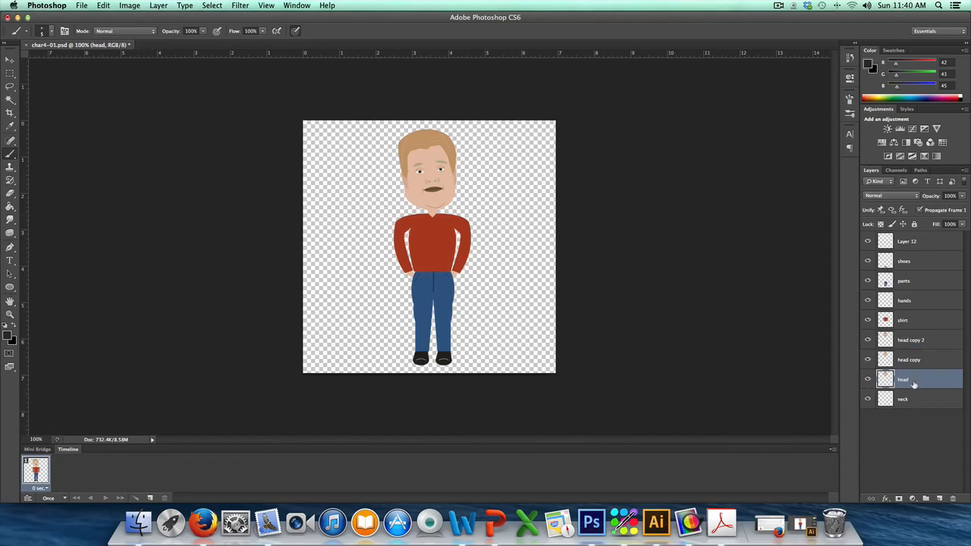
pyautogui.click(868, 381)
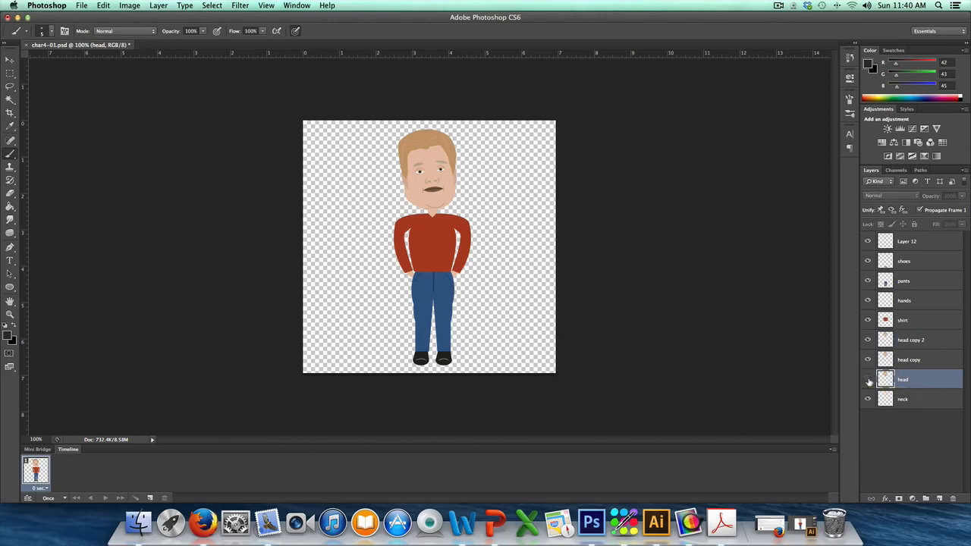
pyautogui.click(915, 361)
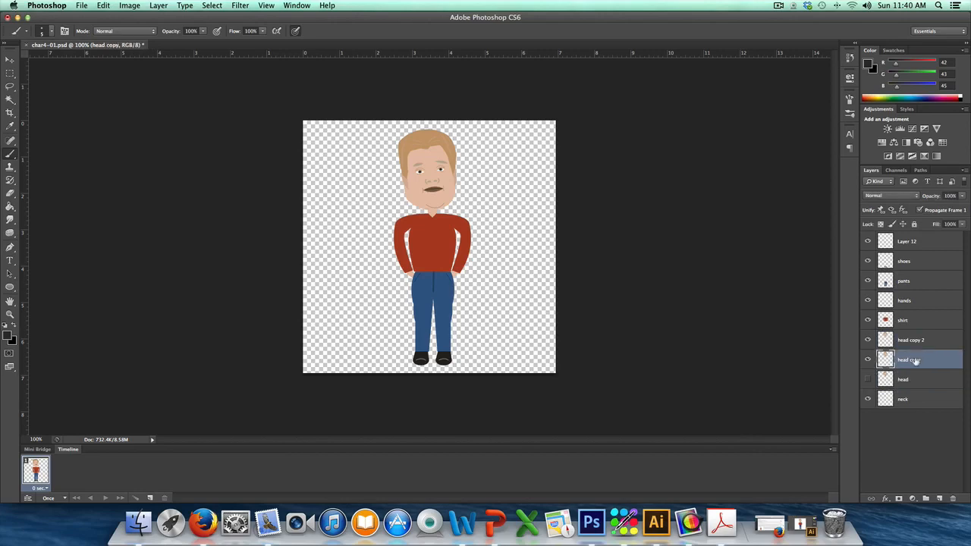
pyautogui.click(832, 451)
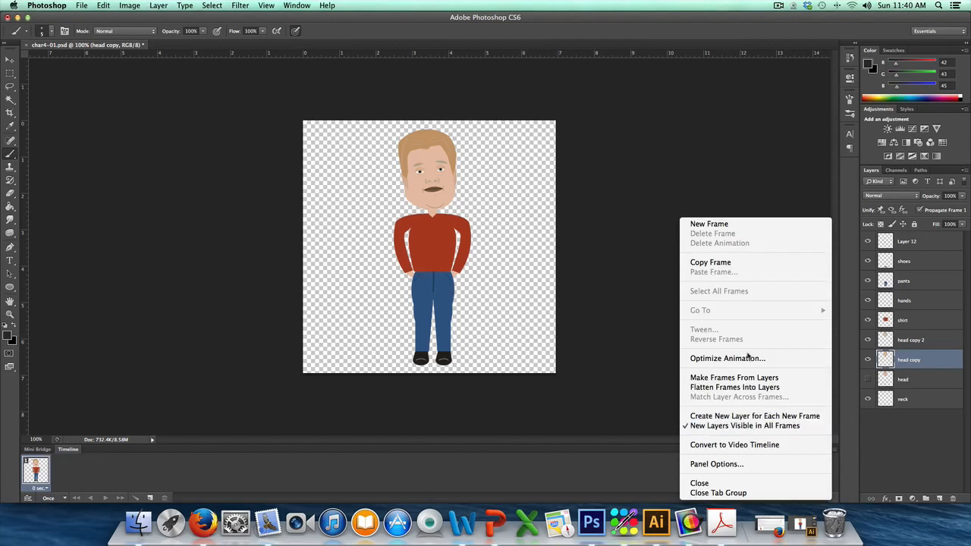
pyautogui.click(716, 227)
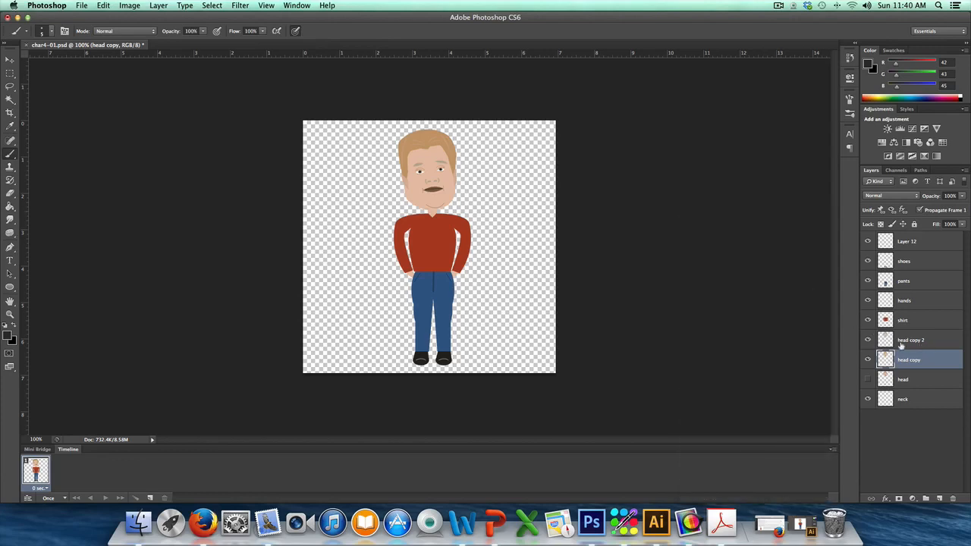
pyautogui.click(868, 341)
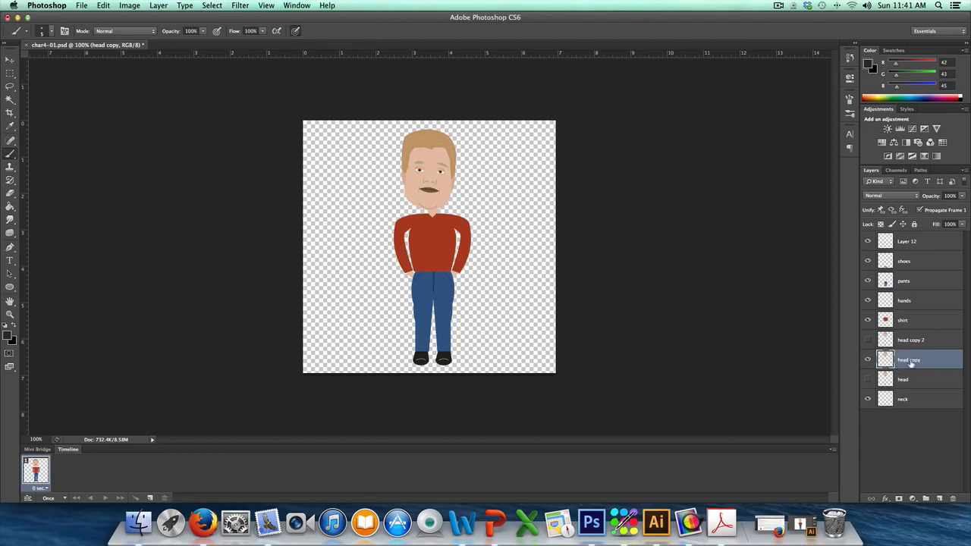
# Step: Add a second animation frame and show head copy 2 instead of head copy in it
pyautogui.click(833, 449)
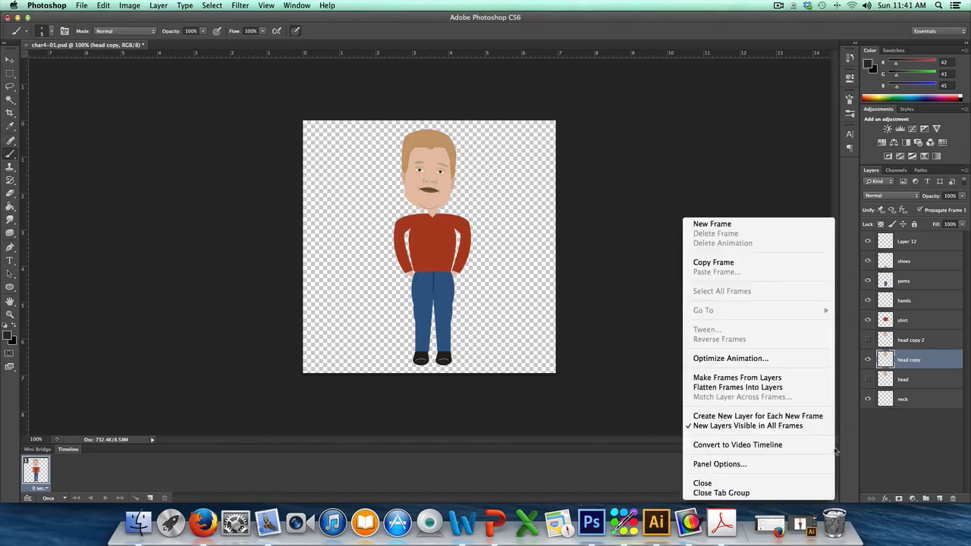
pyautogui.click(713, 225)
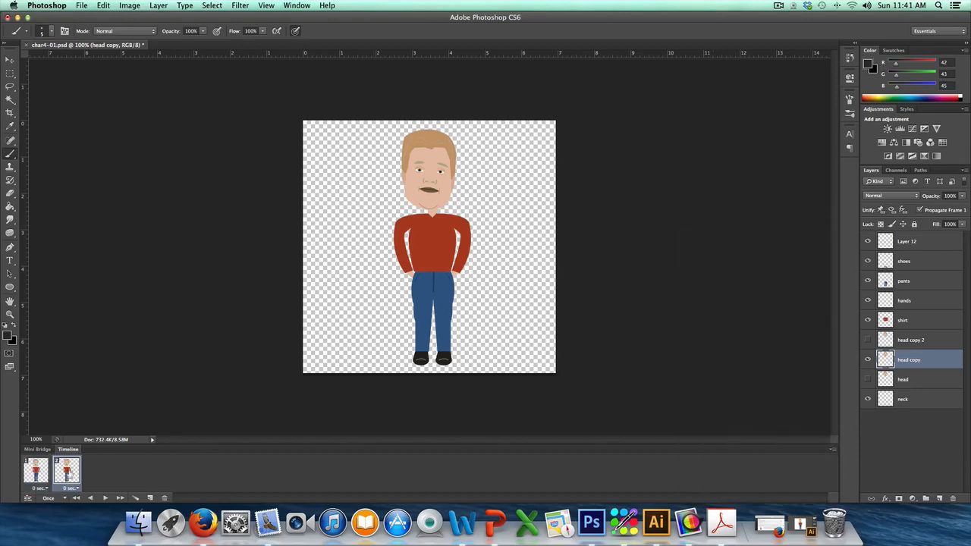
pyautogui.click(44, 471)
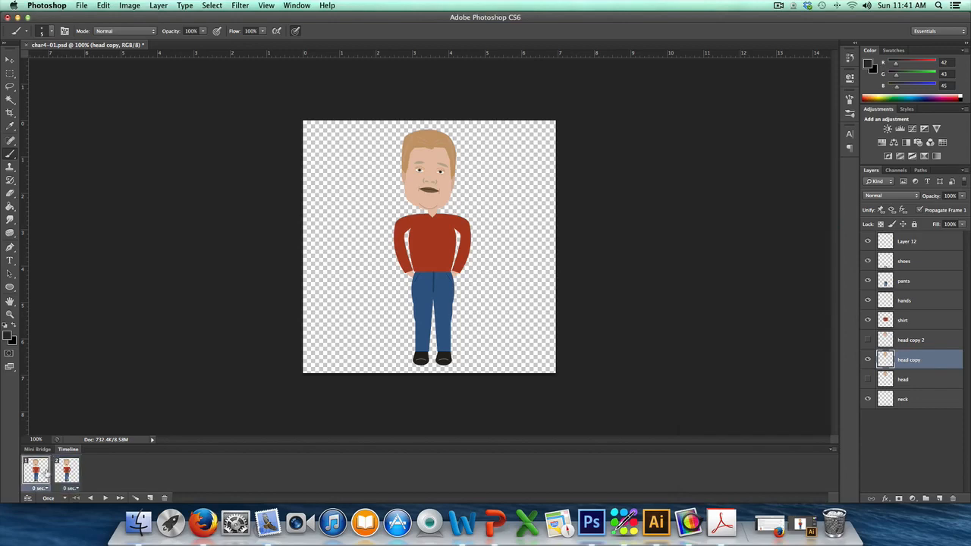
pyautogui.click(66, 471)
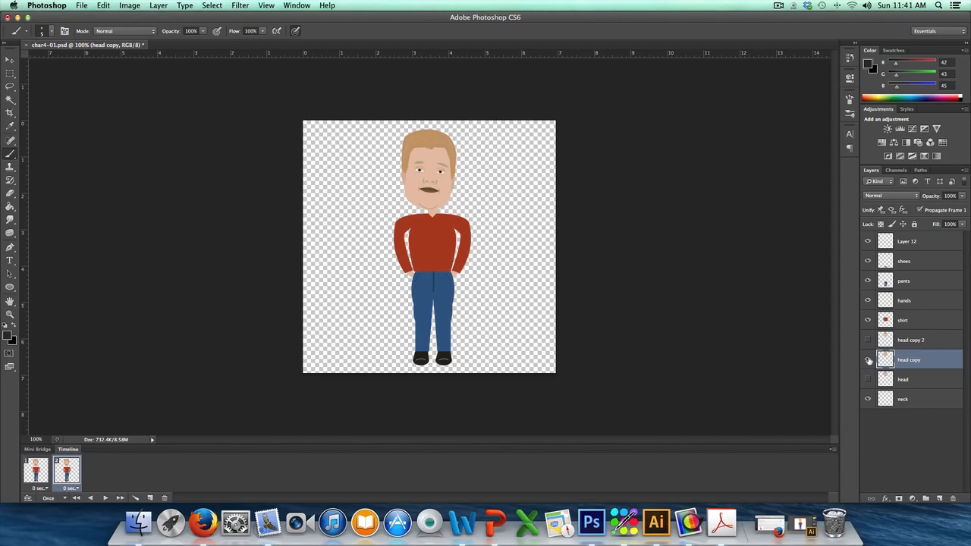
pyautogui.click(868, 360)
pyautogui.click(868, 340)
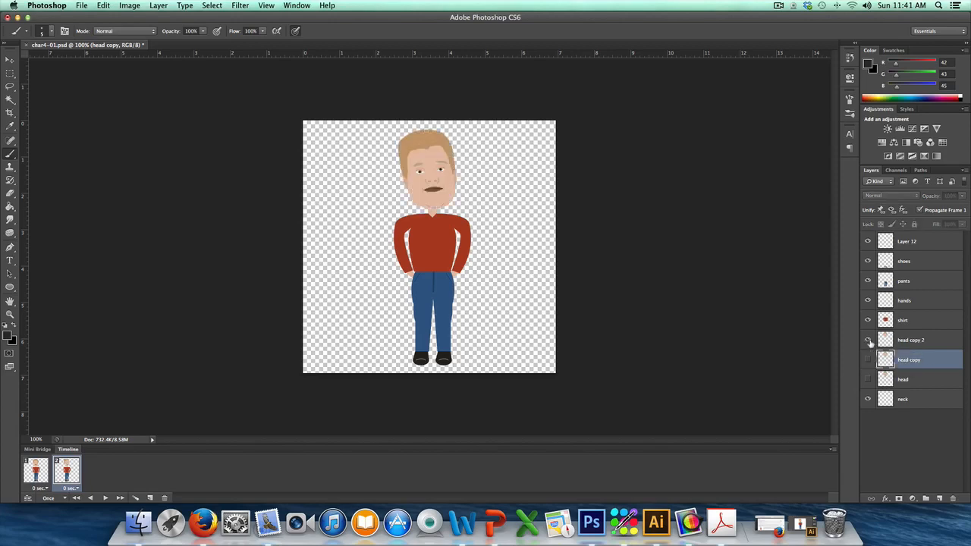
pyautogui.click(918, 341)
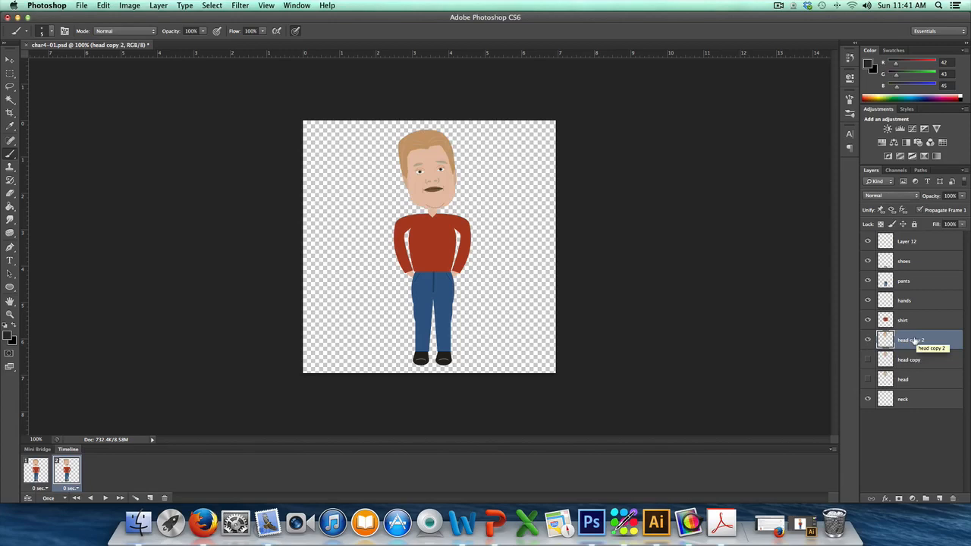
# Step: Add a third animation frame after the second one
pyautogui.click(832, 452)
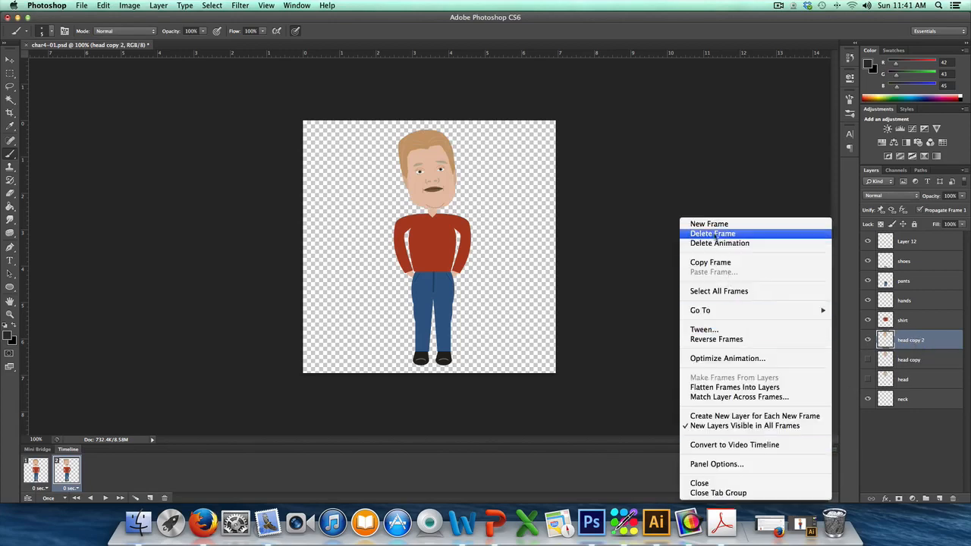
pyautogui.click(709, 226)
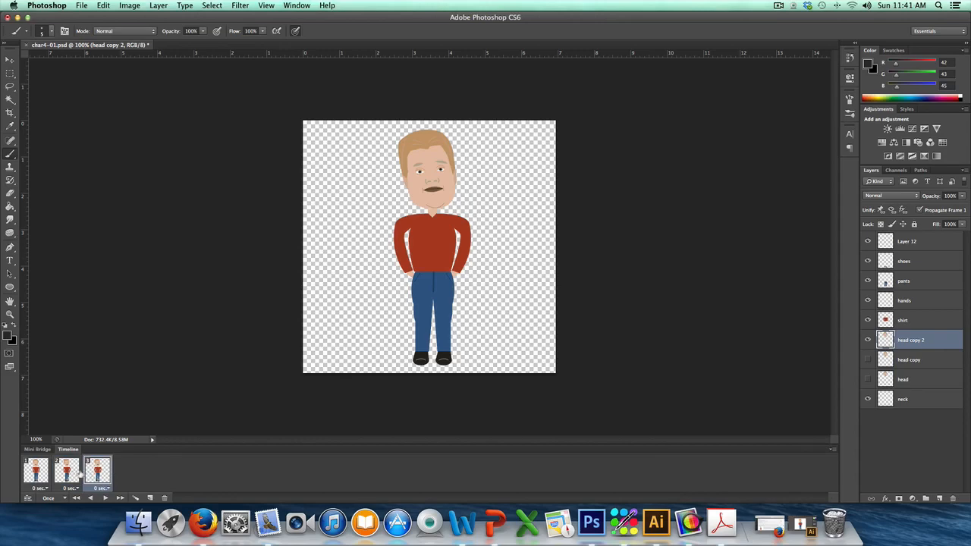
# Step: Switch repeatedly between the animation frames to examine how the head tilts from one to the other
pyautogui.click(36, 474)
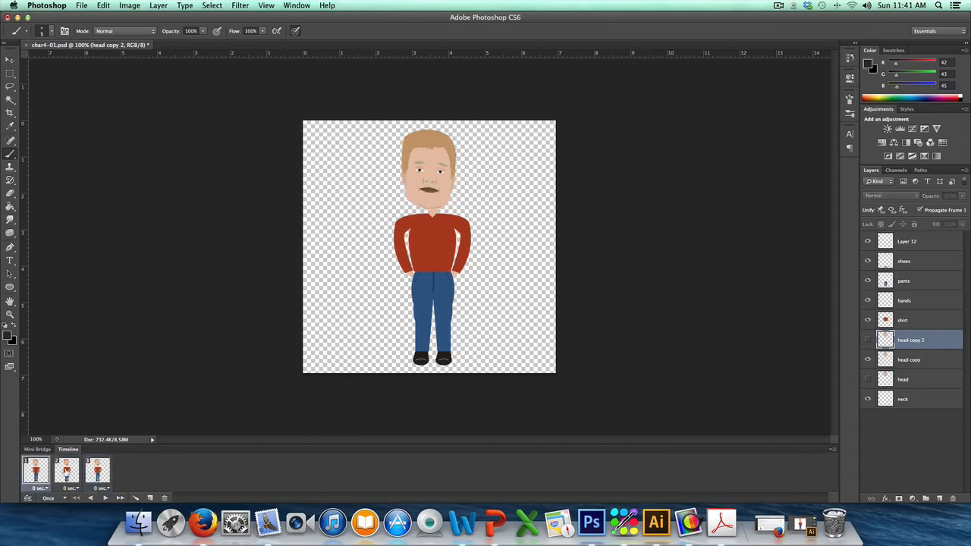
pyautogui.click(65, 472)
pyautogui.click(97, 472)
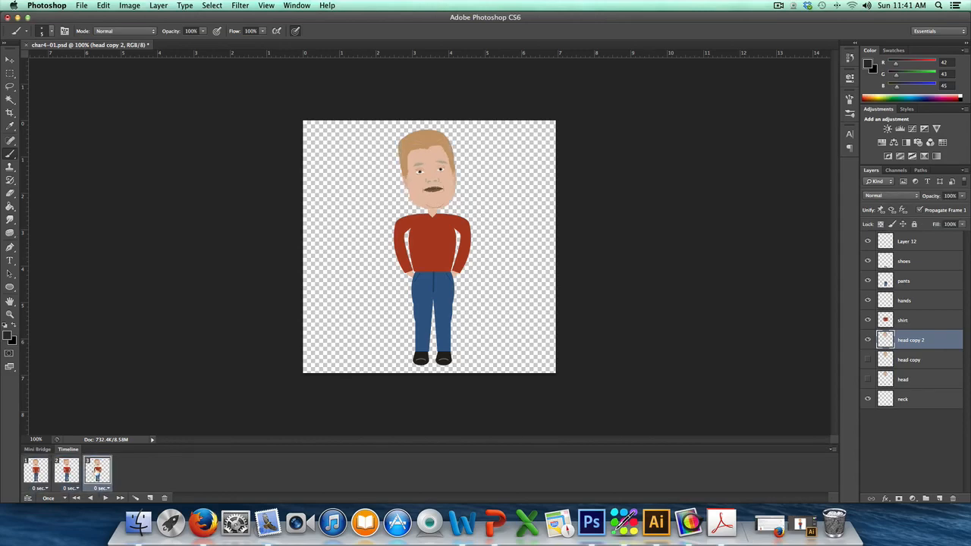
pyautogui.click(43, 474)
pyautogui.click(65, 473)
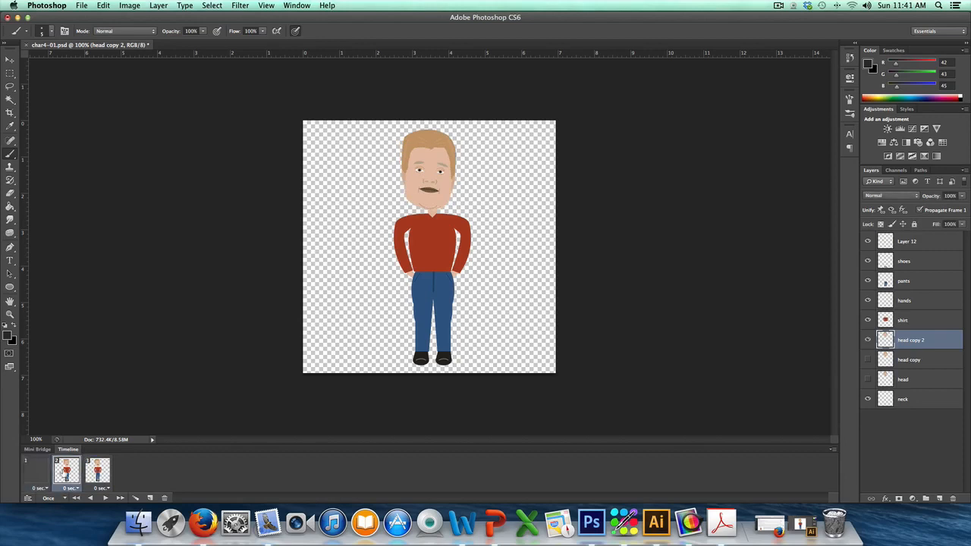
pyautogui.click(41, 474)
pyautogui.click(63, 473)
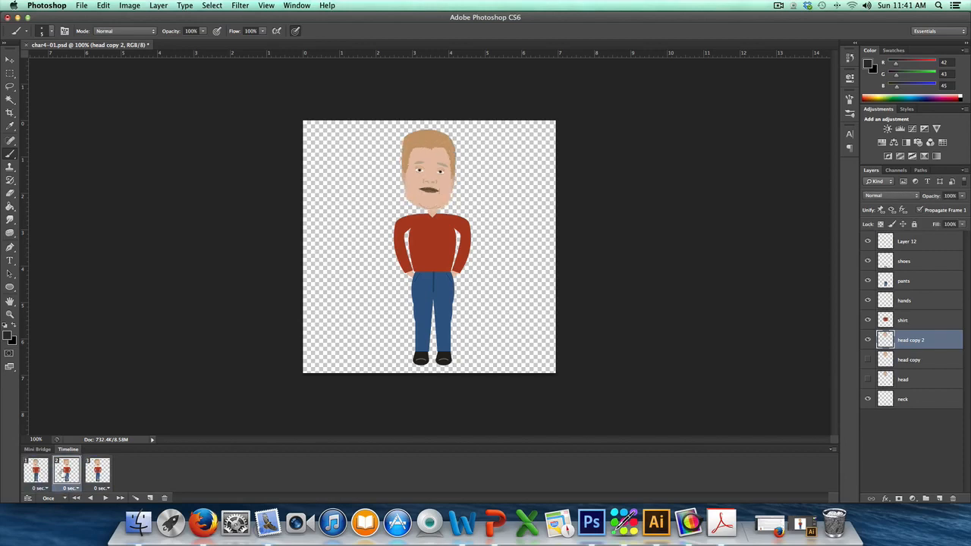
pyautogui.click(35, 472)
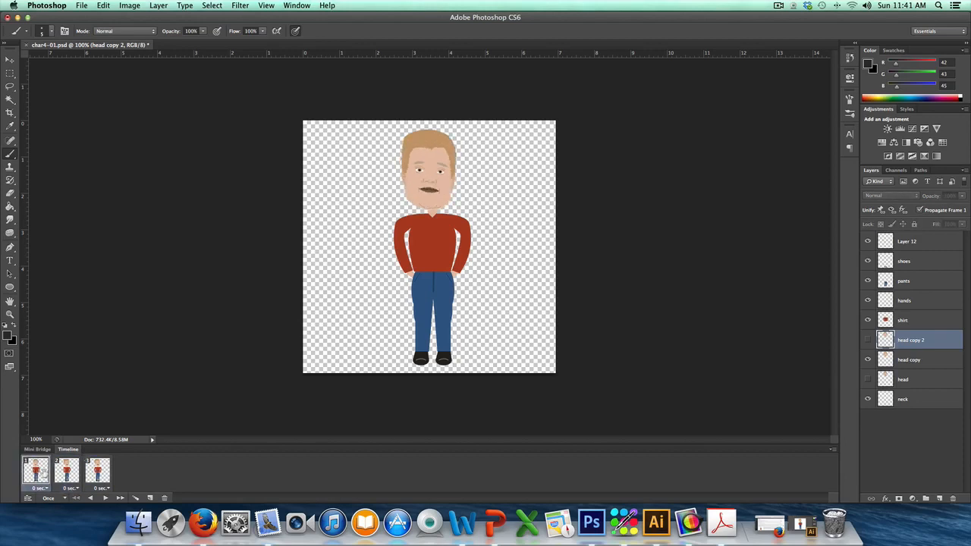
pyautogui.click(66, 474)
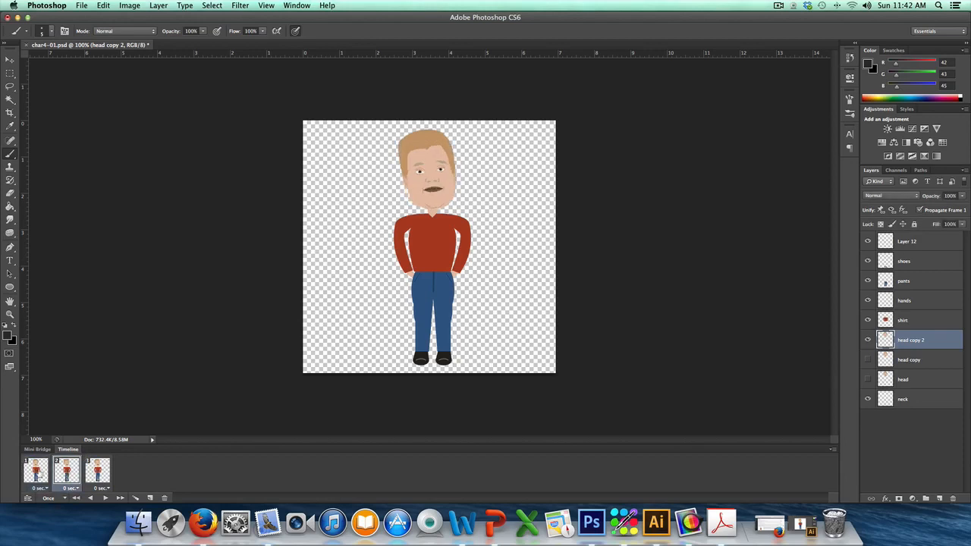
pyautogui.click(39, 473)
pyautogui.click(61, 474)
pyautogui.click(40, 473)
pyautogui.click(62, 475)
pyautogui.click(44, 476)
pyautogui.click(64, 474)
pyautogui.click(42, 474)
pyautogui.click(66, 473)
# Step: Delete the third animation frame
pyautogui.click(97, 472)
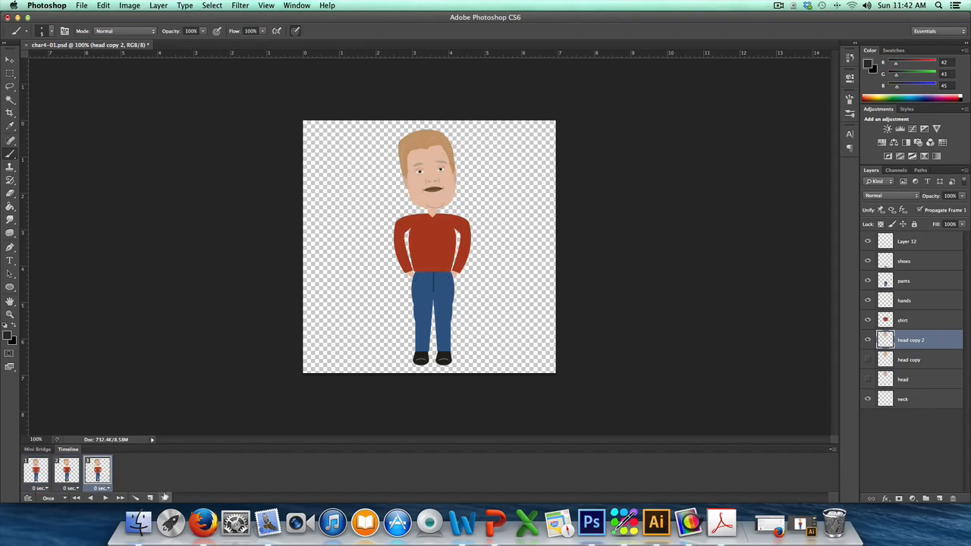
pyautogui.click(164, 498)
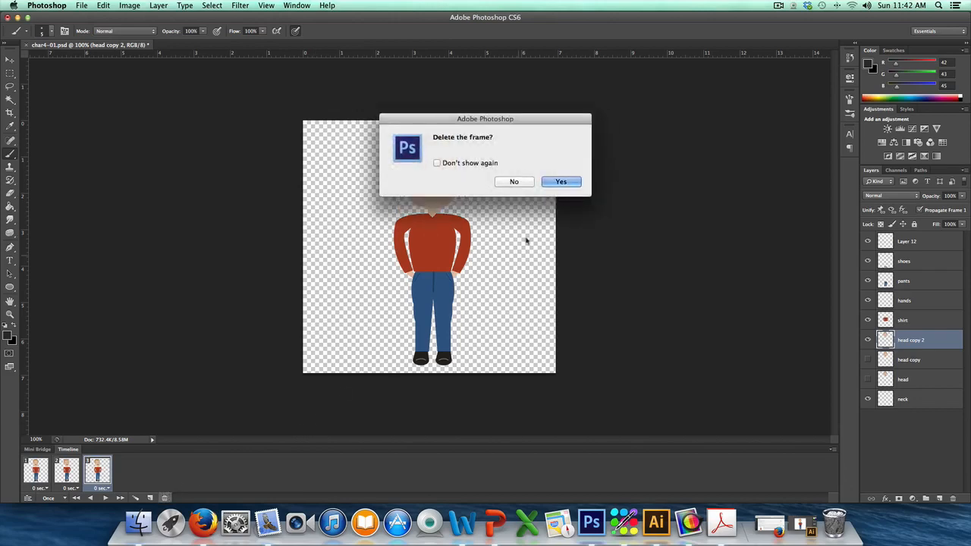
pyautogui.click(562, 184)
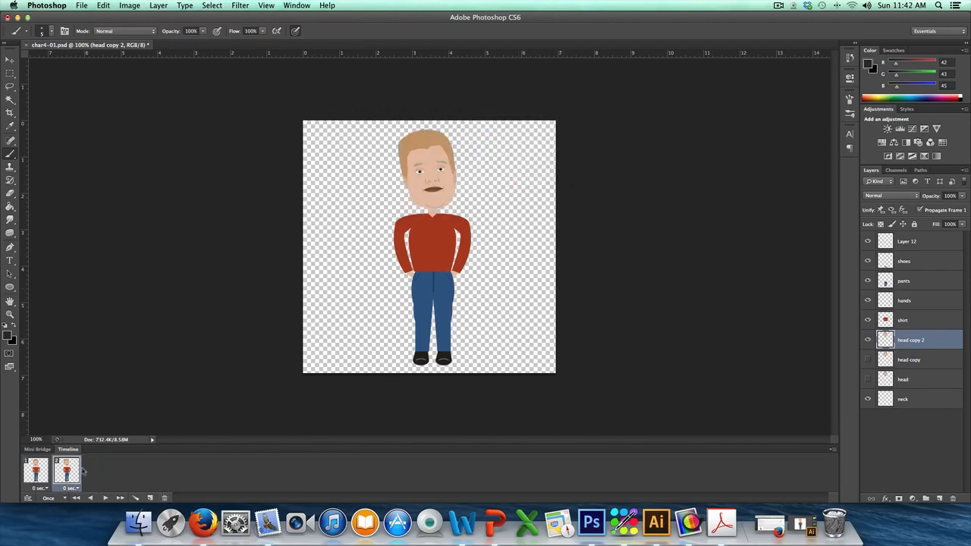
# Step: Set the delay of both the first and the second animation frame to 1.0 second
pyautogui.click(35, 470)
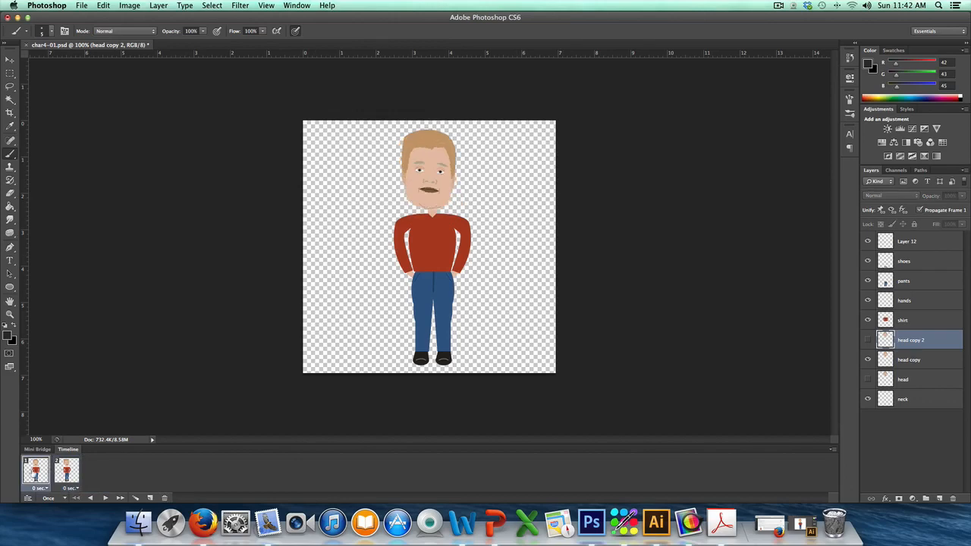
pyautogui.click(66, 473)
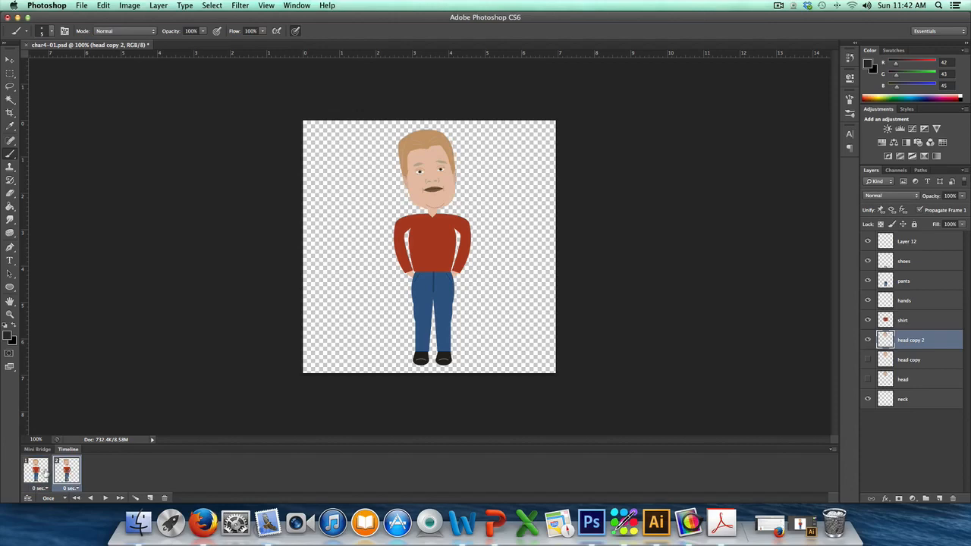
pyautogui.click(44, 474)
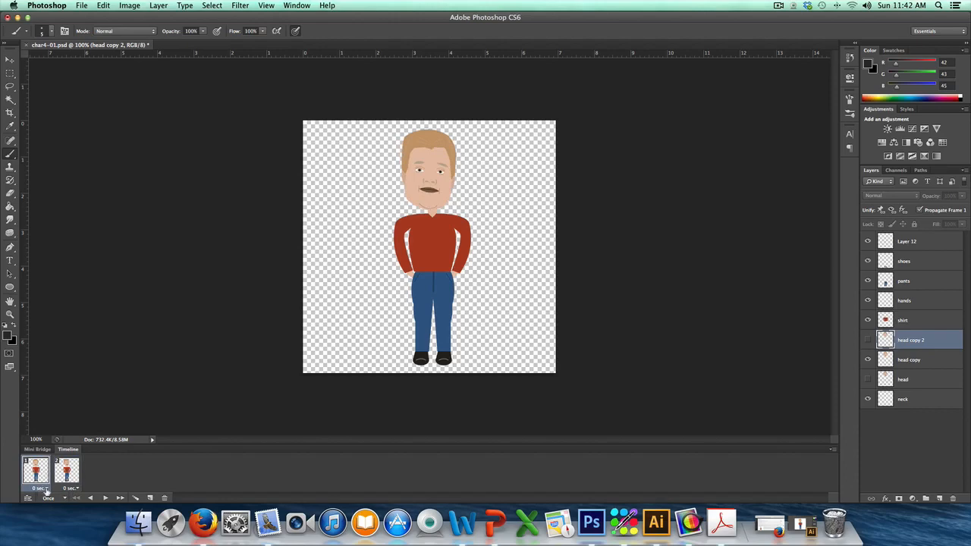
pyautogui.click(46, 489)
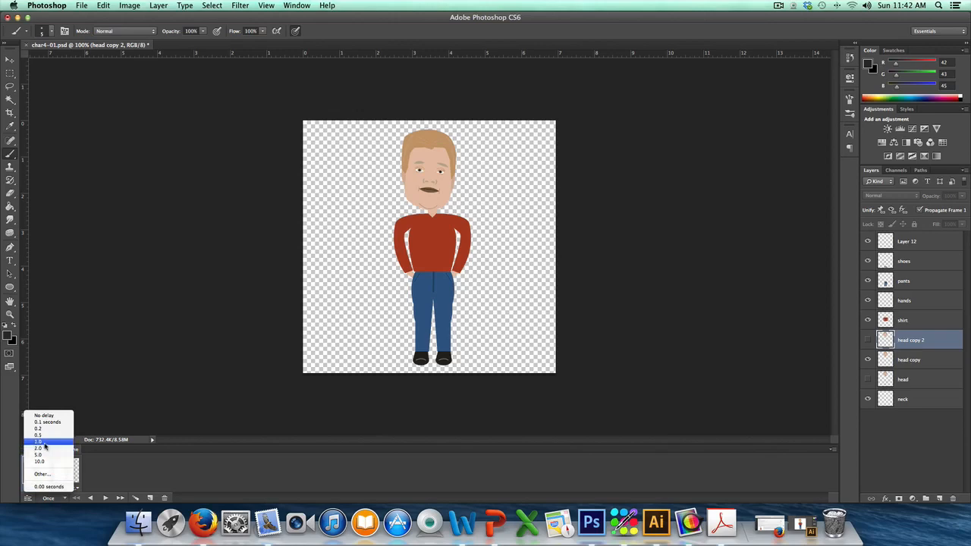
pyautogui.click(44, 443)
pyautogui.click(78, 488)
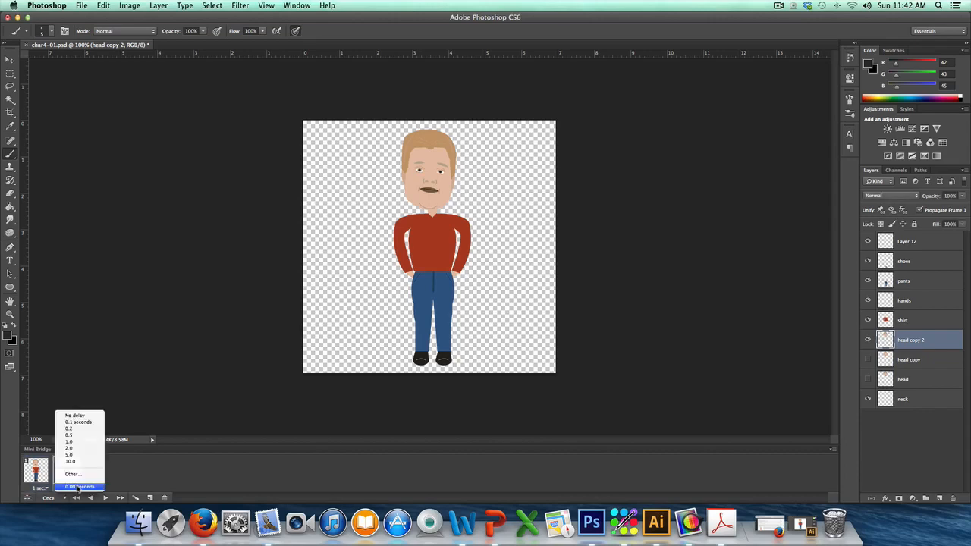
pyautogui.click(77, 441)
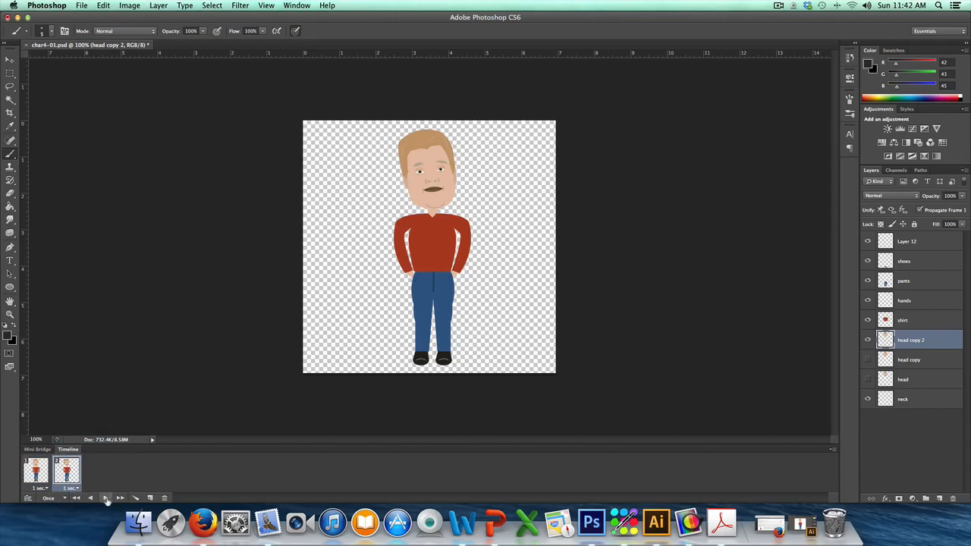
# Step: Set the animation's looping to Forever and play it back to preview the head tilt
pyautogui.click(105, 498)
pyautogui.click(65, 499)
pyautogui.click(60, 475)
pyautogui.click(149, 497)
pyautogui.click(106, 497)
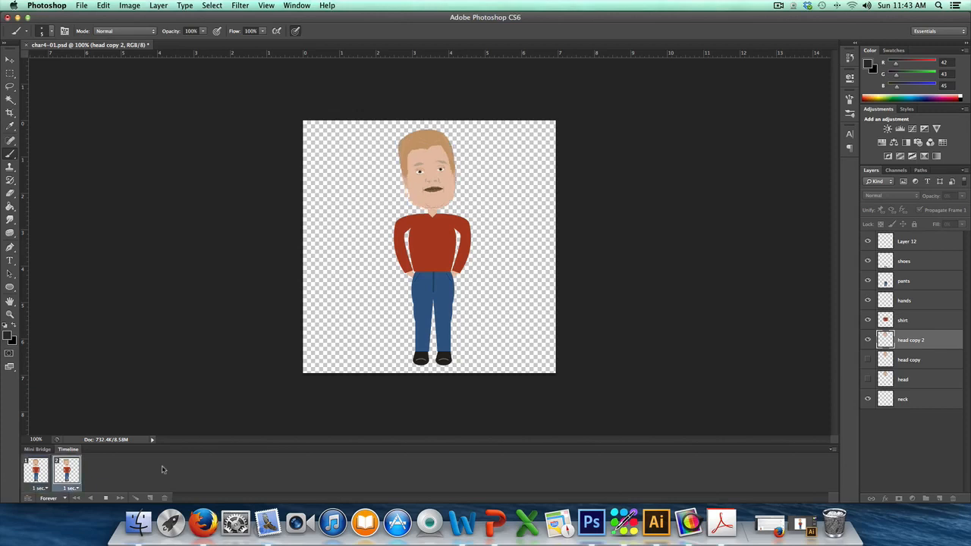
pyautogui.click(106, 498)
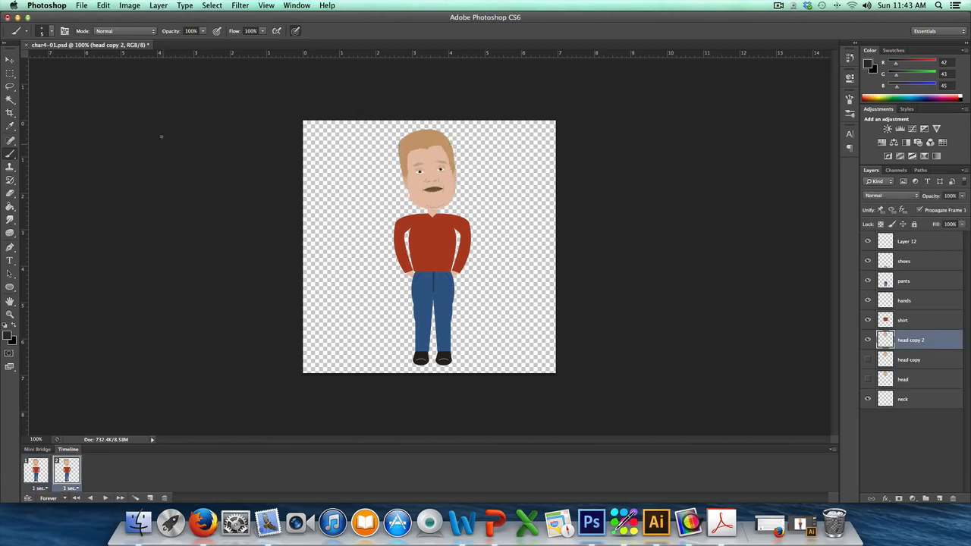
# Step: Start a Save for Web export of the animation with GIF as the file format
pyautogui.click(81, 5)
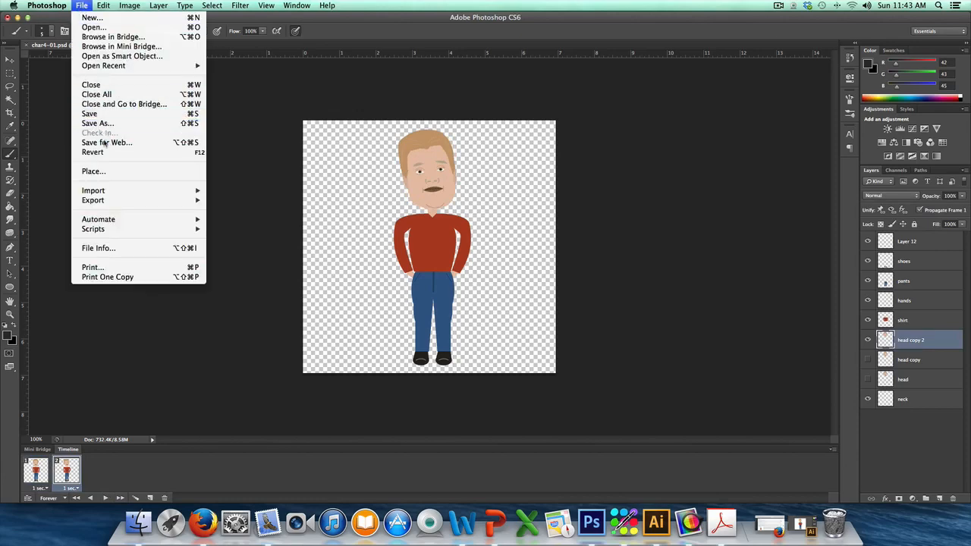
pyautogui.click(104, 142)
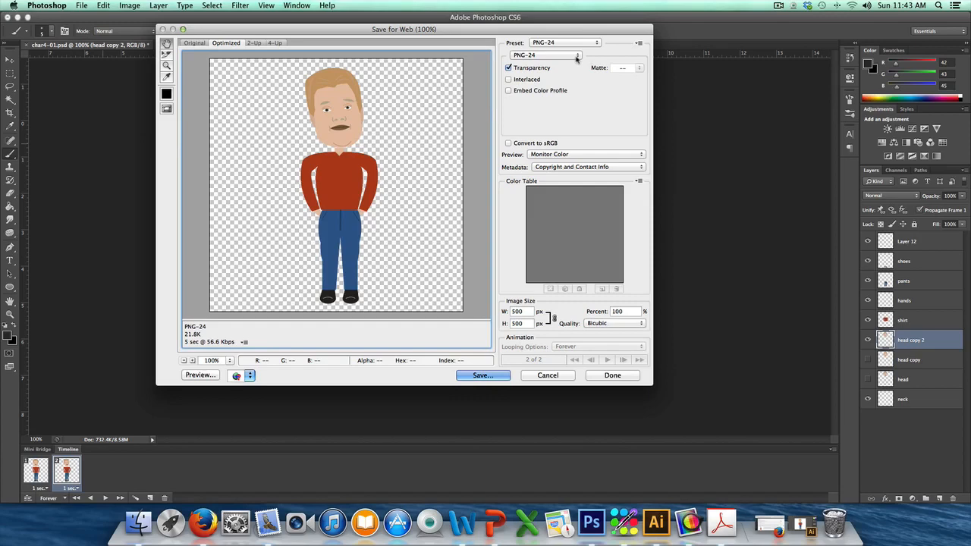
pyautogui.click(575, 56)
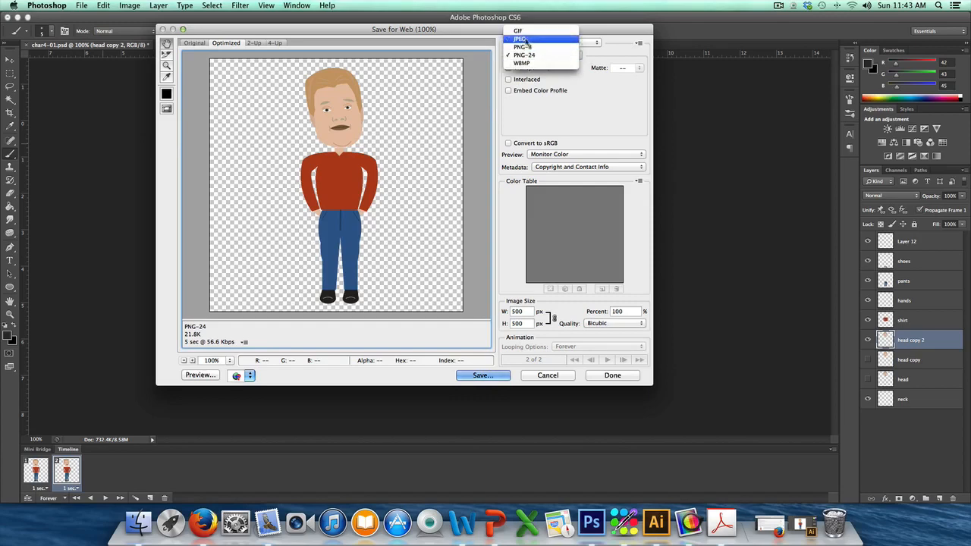
pyautogui.click(523, 34)
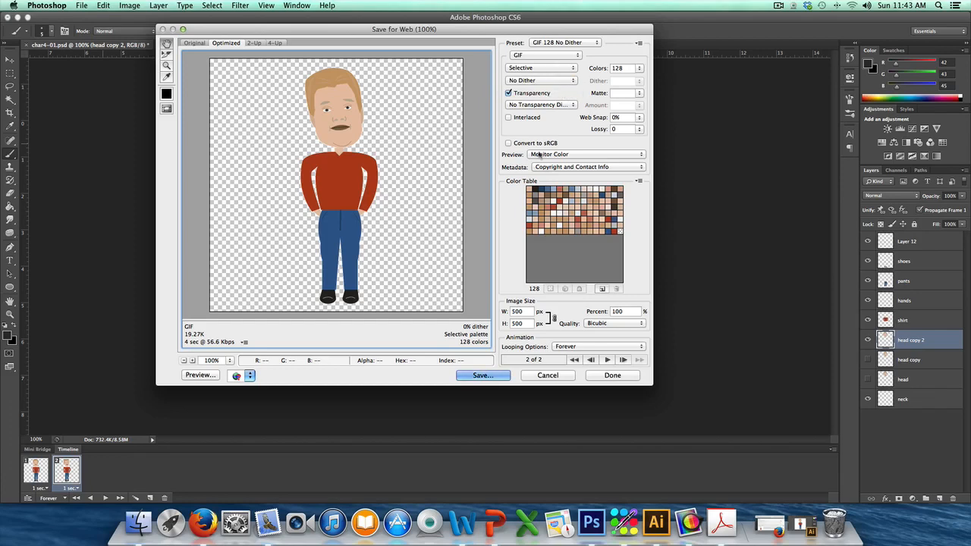
# Step: Save the optimized animation to the Desktop under the file name char4.gif
pyautogui.click(478, 376)
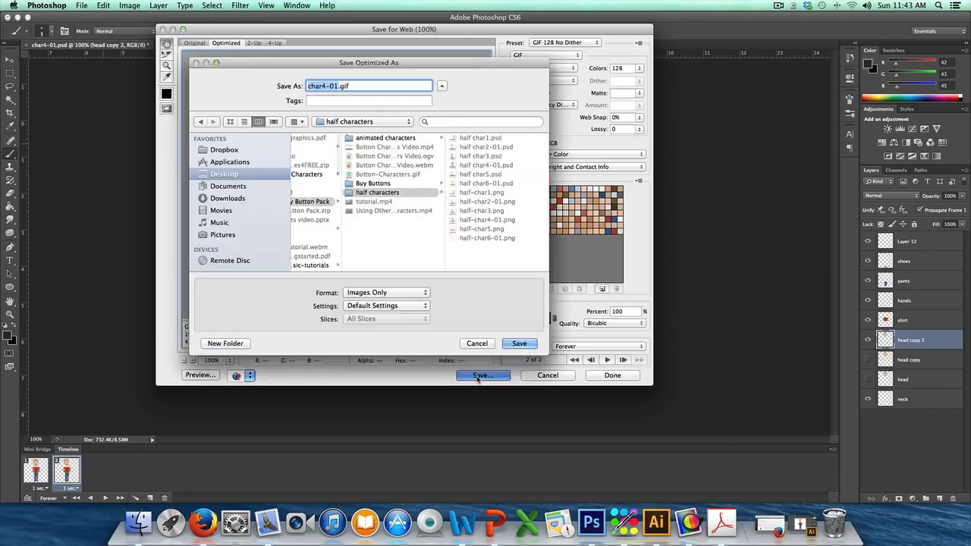
pyautogui.click(226, 175)
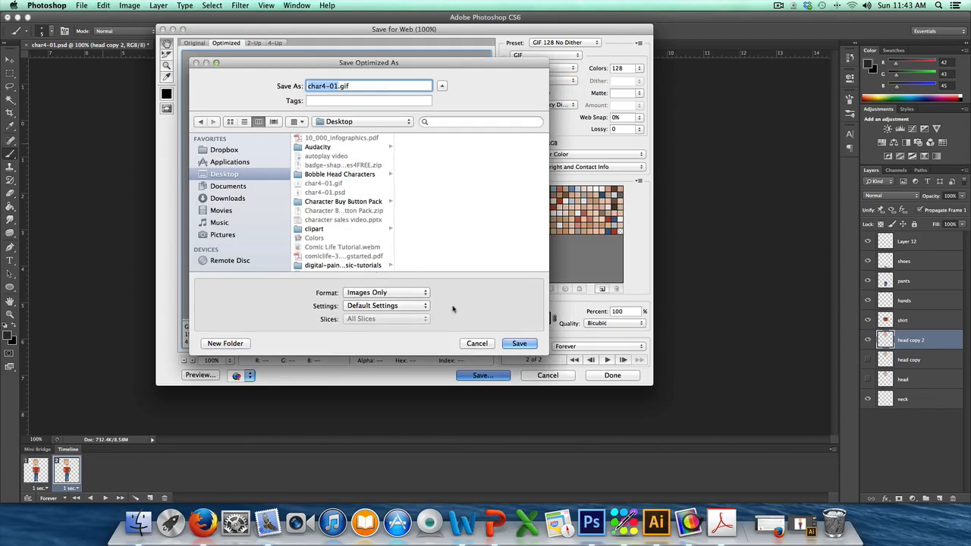
pyautogui.click(339, 85)
pyautogui.press('BackSpace')
pyautogui.press('BackSpace')
pyautogui.press('BackSpace')
pyautogui.click(535, 344)
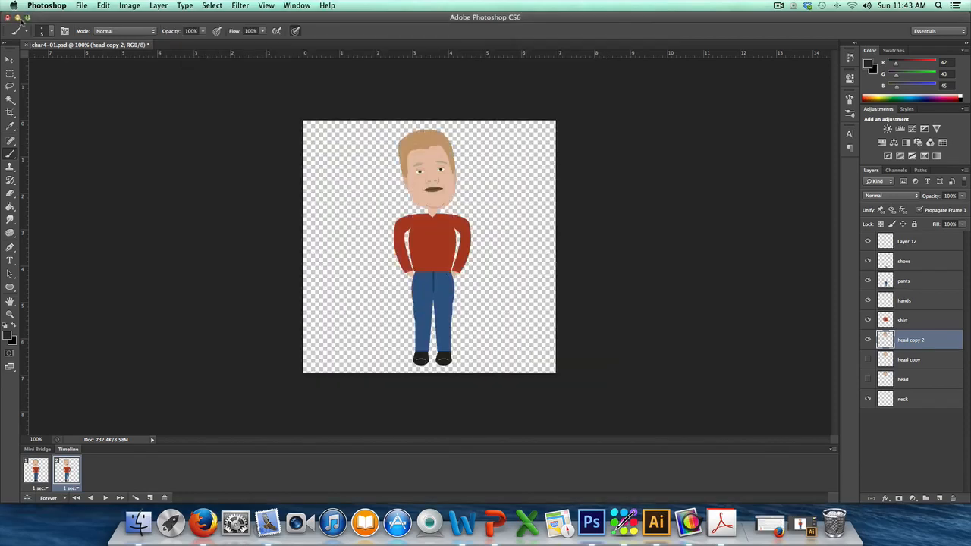
# Step: Minimize the Photoshop window and move char4.gif to an empty area of the desktop
pyautogui.click(17, 18)
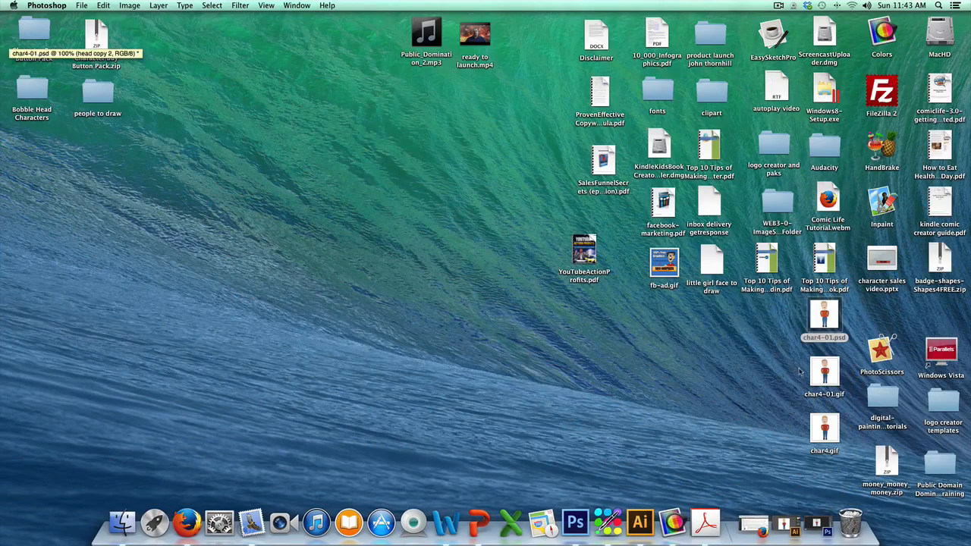
pyautogui.click(820, 425)
pyautogui.moveTo(820, 426); pyautogui.dragTo(351, 258)
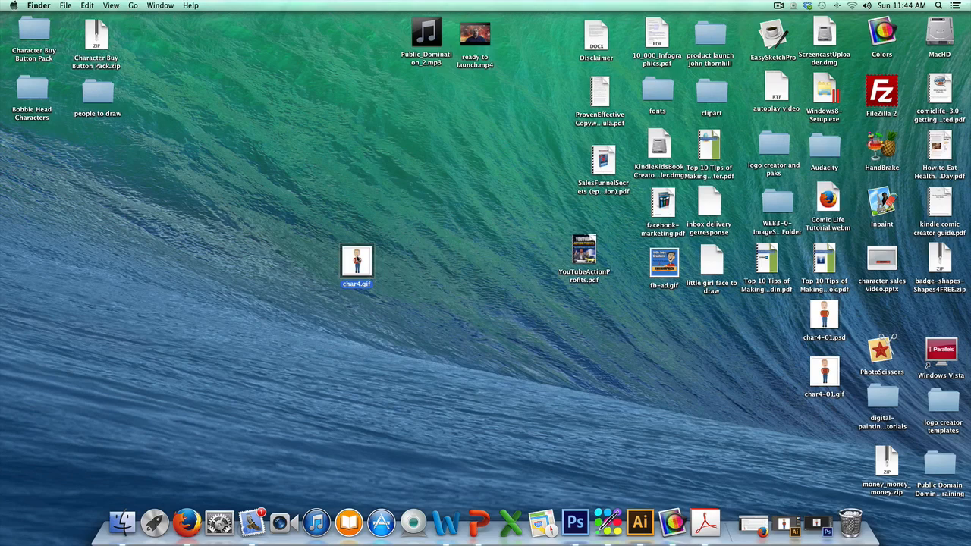
# Step: Open char4.gif from the desktop in Firefox to view the exported animation
pyautogui.rightClick(353, 256)
pyautogui.moveTo(449, 274)
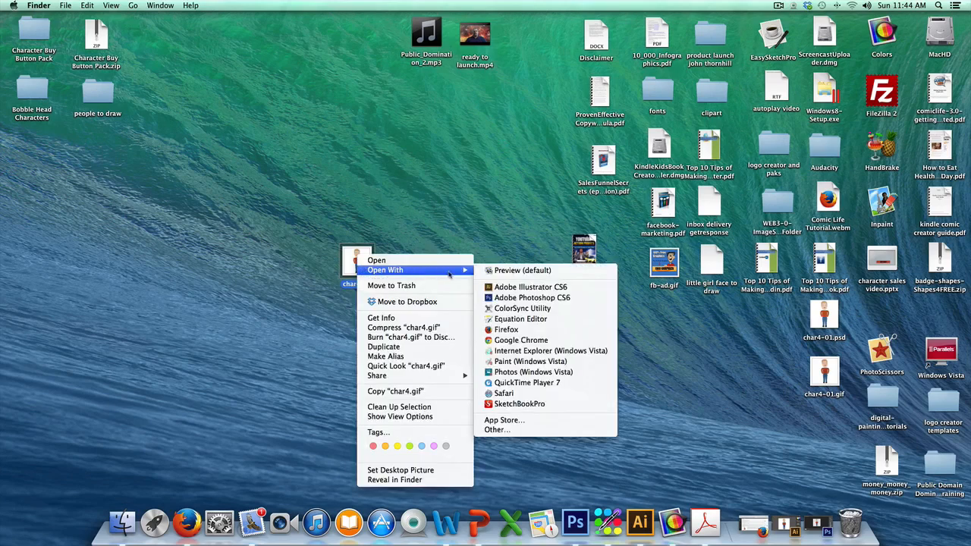
pyautogui.click(516, 332)
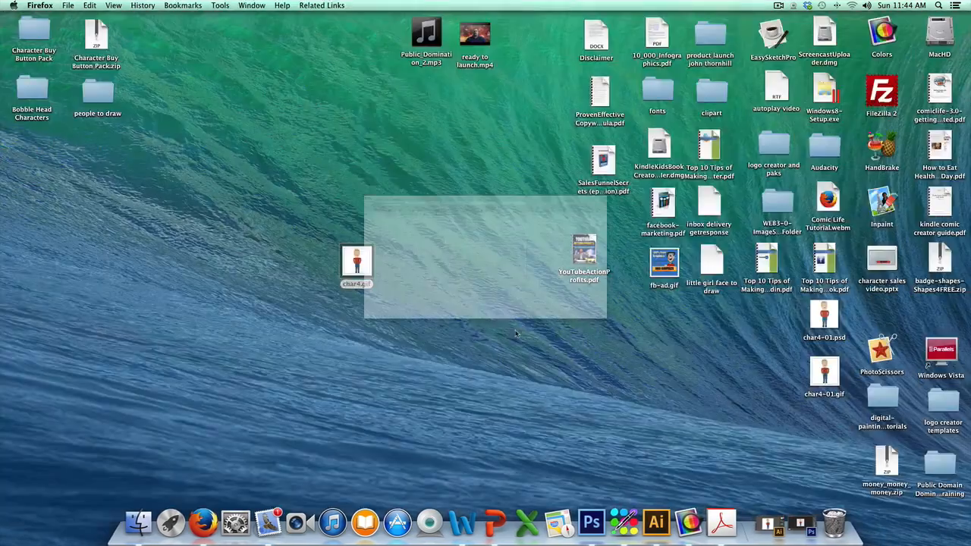